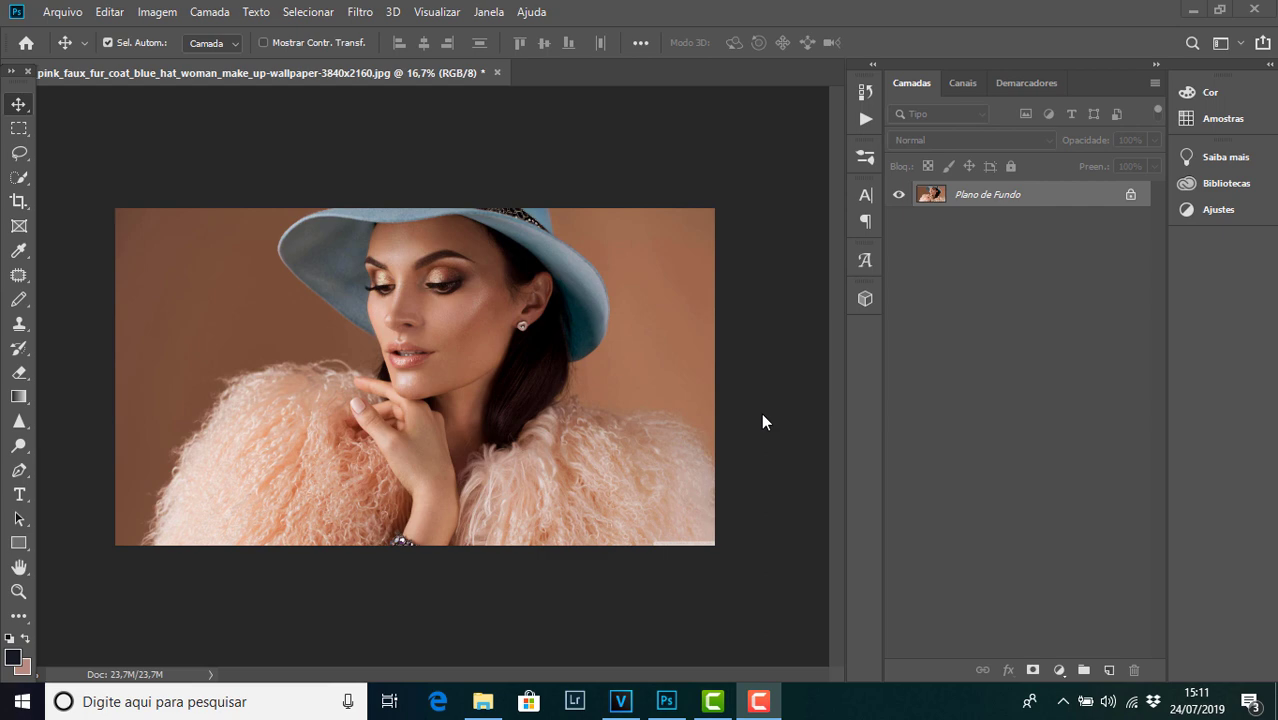
# - Open and dismiss the fill and adjustment layer list three times without adding a layer
pyautogui.click(1060, 669)
pyautogui.click(941, 447)
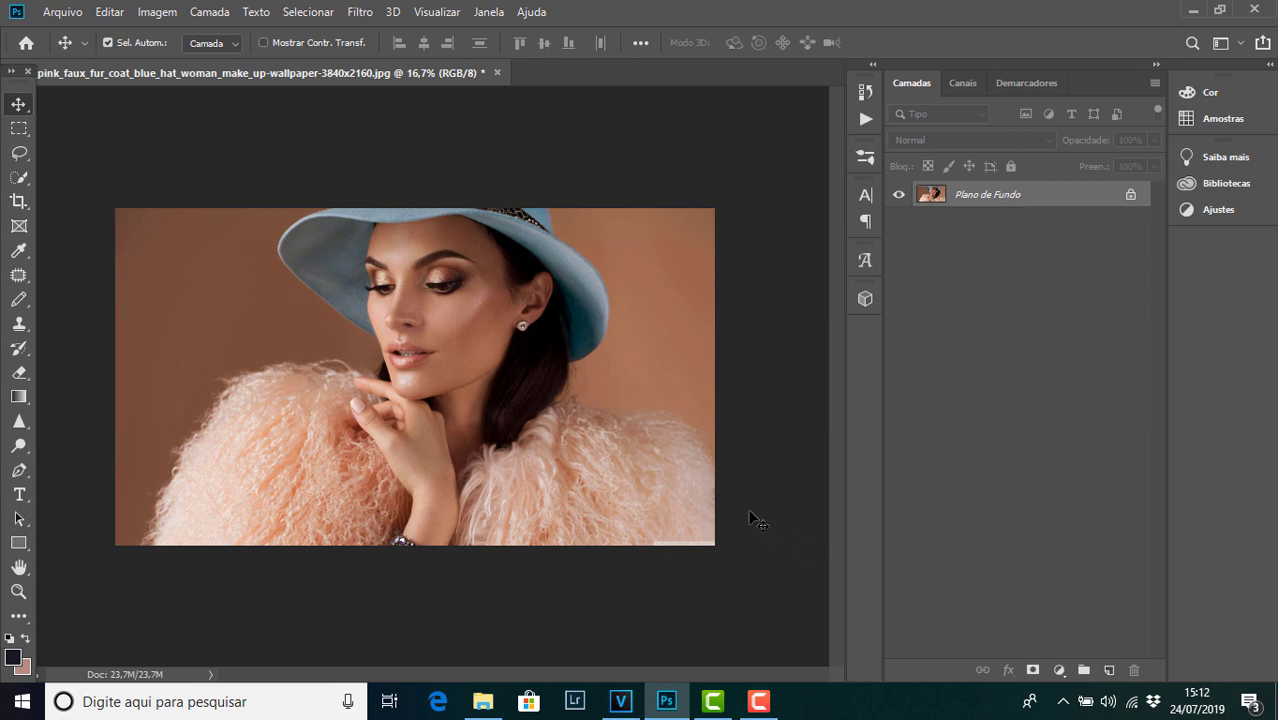
pyautogui.click(1054, 668)
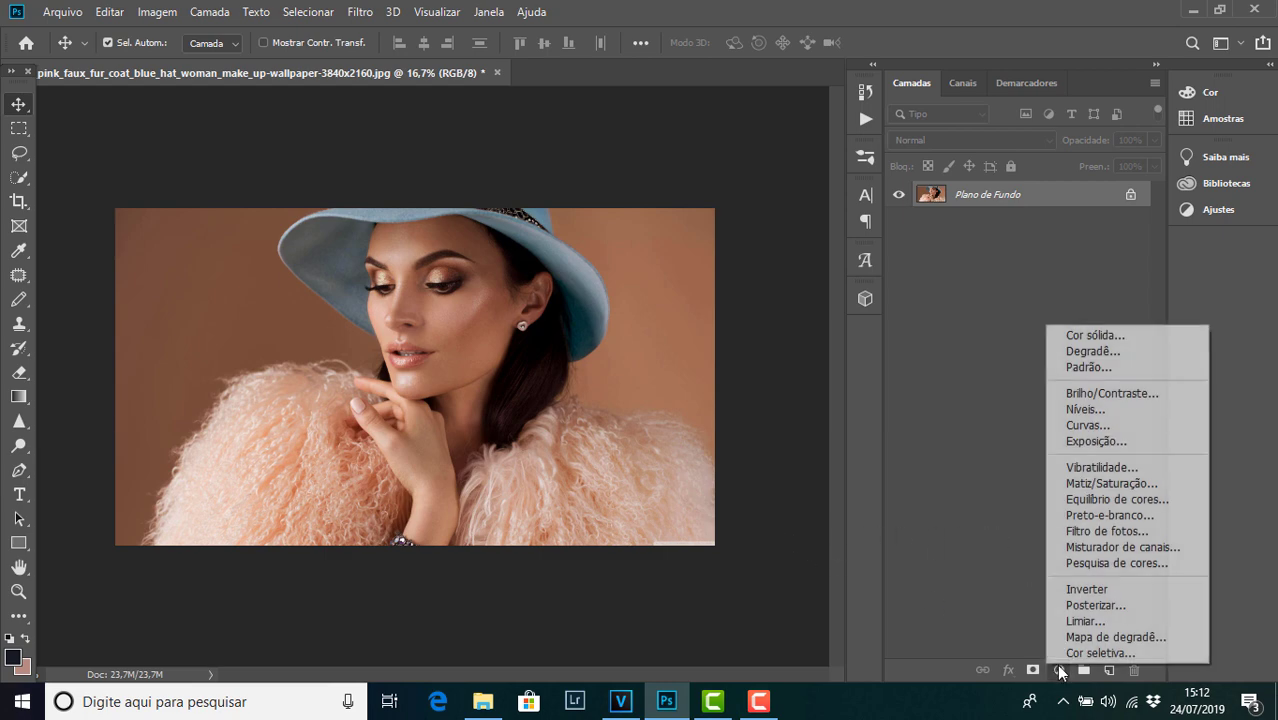
pyautogui.click(1016, 622)
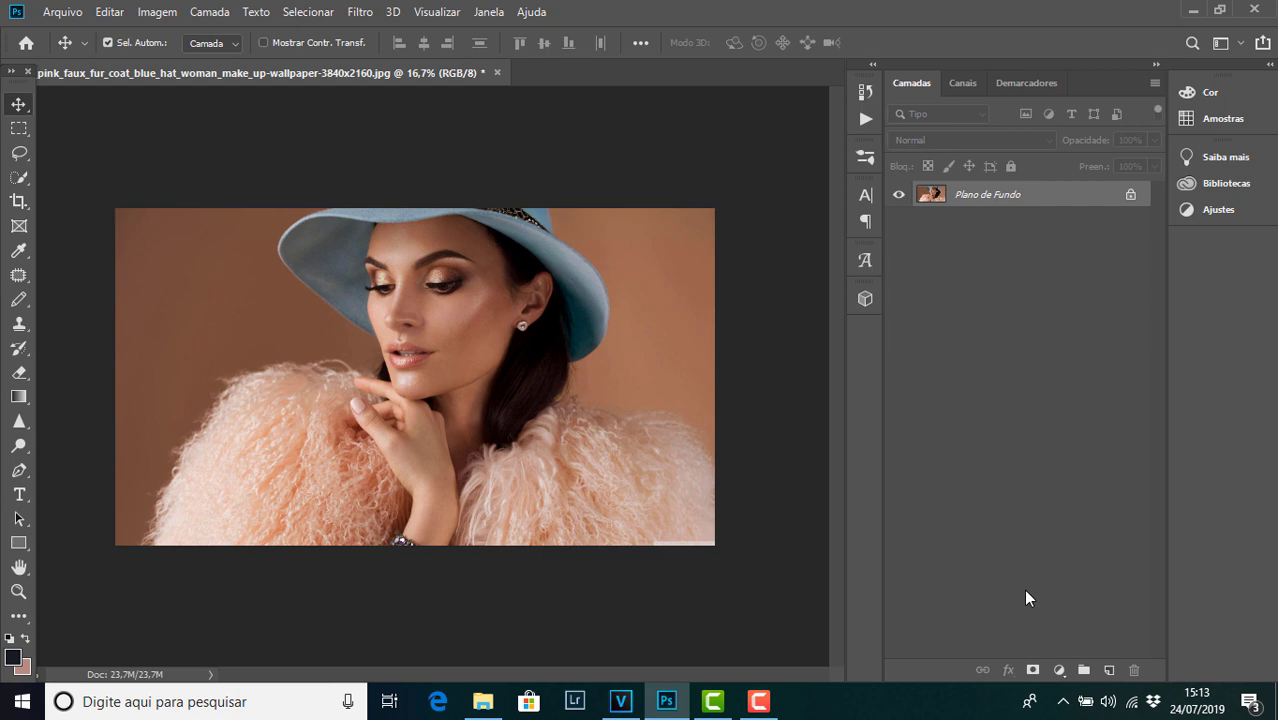
pyautogui.click(1059, 669)
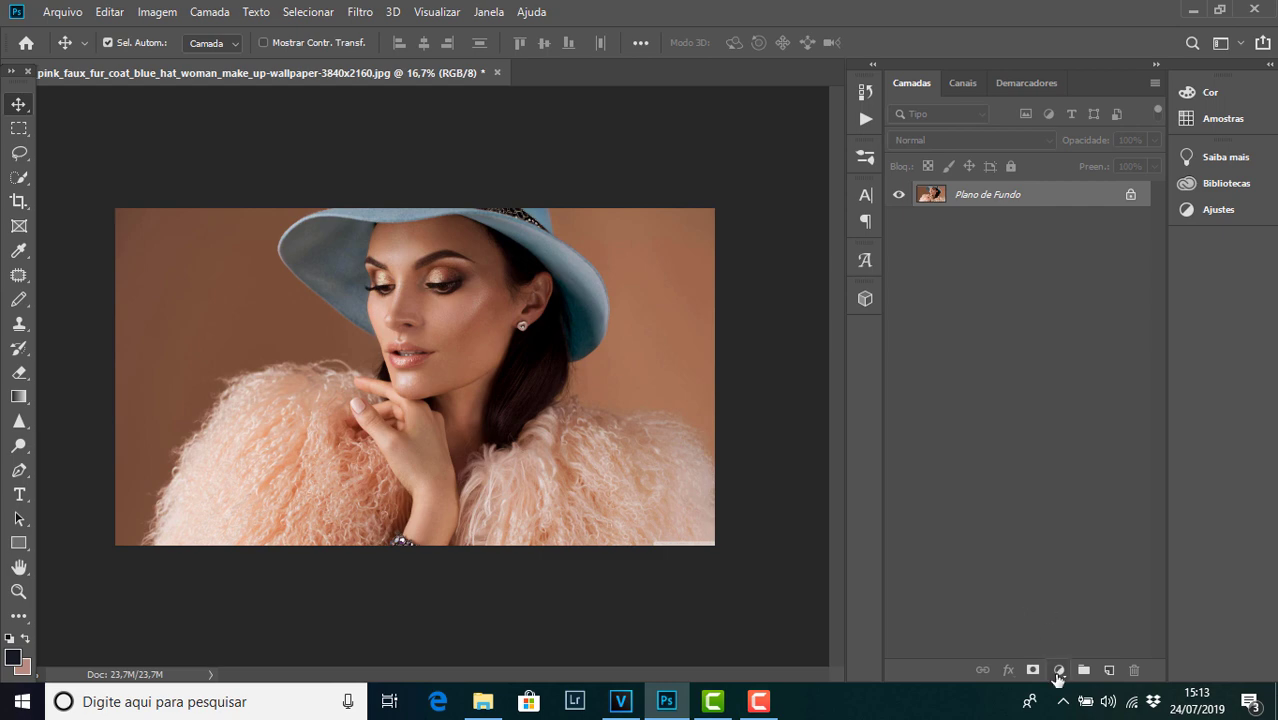
pyautogui.click(1005, 598)
# - Duplicate the background into a new Camada 1 layer
pyautogui.hotkey('ctrl', 'j')
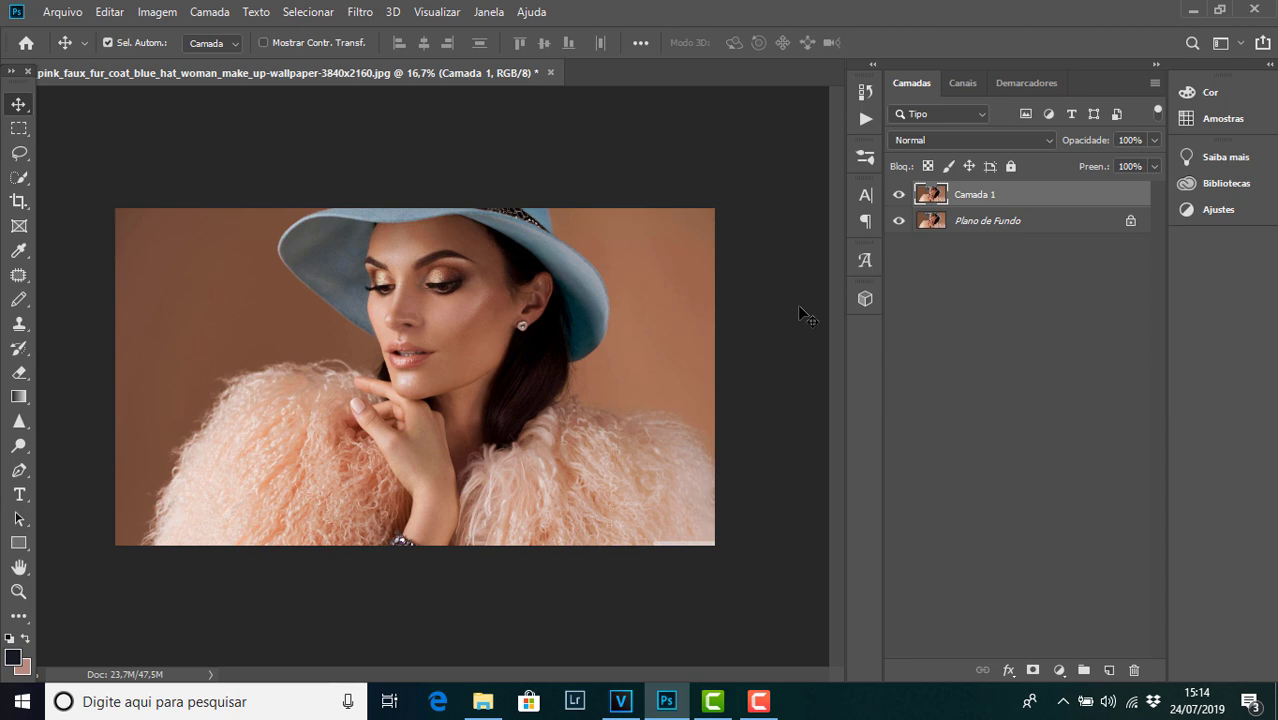
pyautogui.click(873, 65)
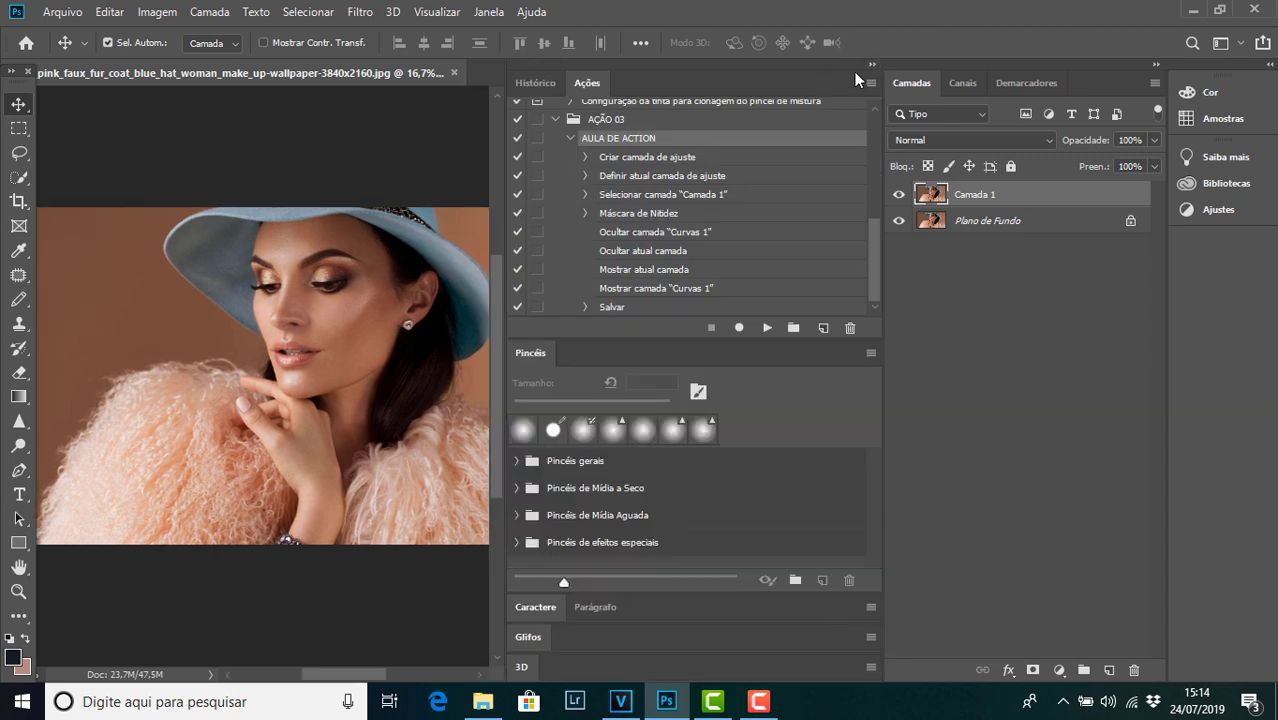
pyautogui.click(872, 65)
pyautogui.click(872, 65)
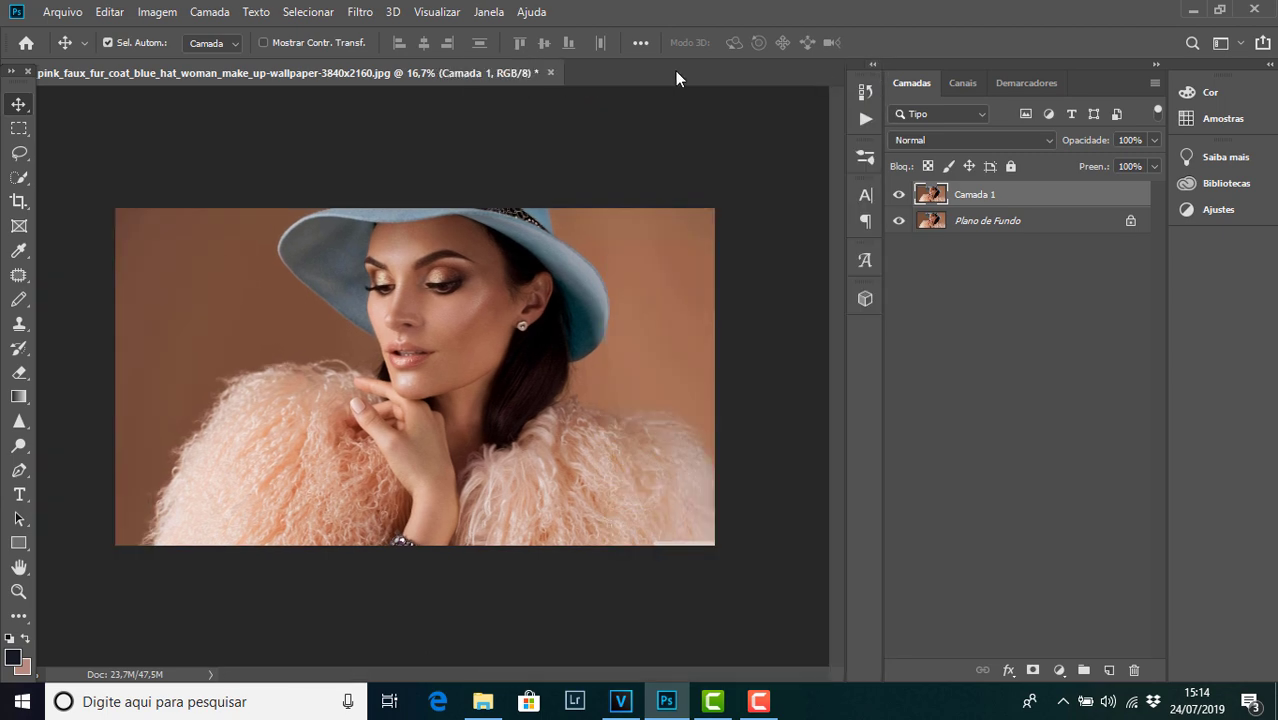
# - Show the Actions panel from the Window menu
pyautogui.click(491, 14)
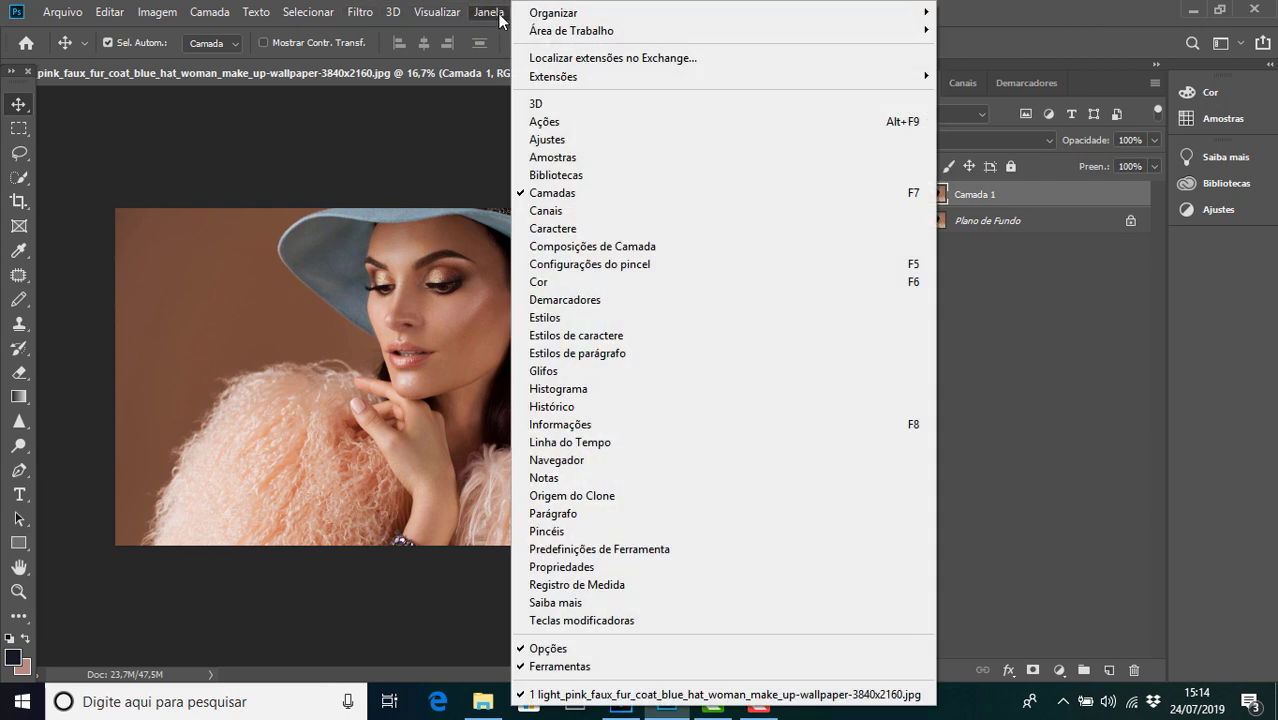
pyautogui.click(553, 125)
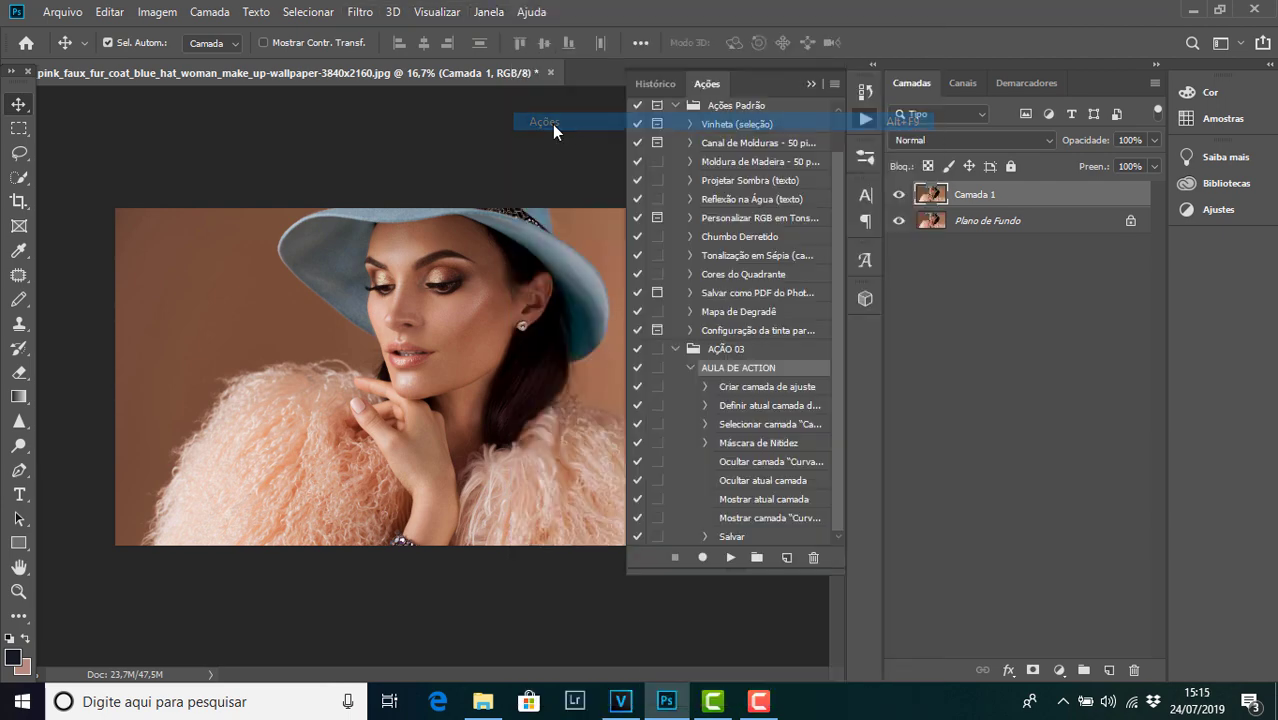
pyautogui.click(489, 13)
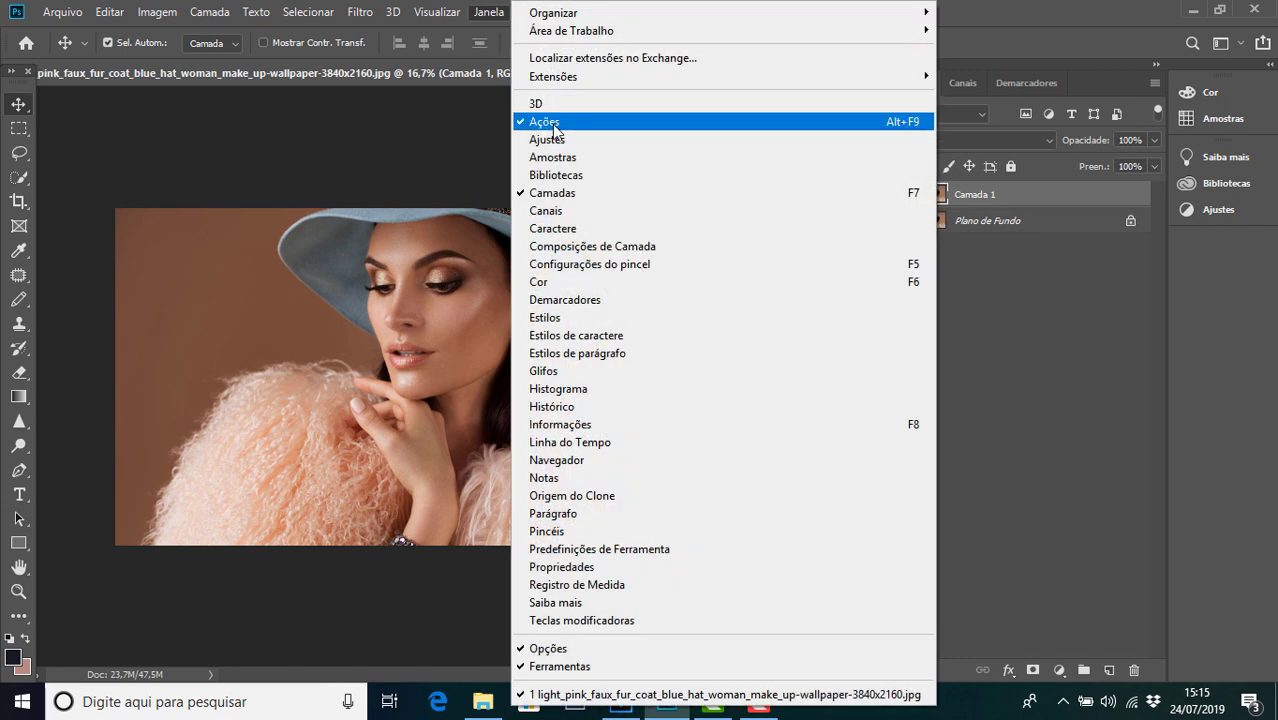
pyautogui.click(553, 124)
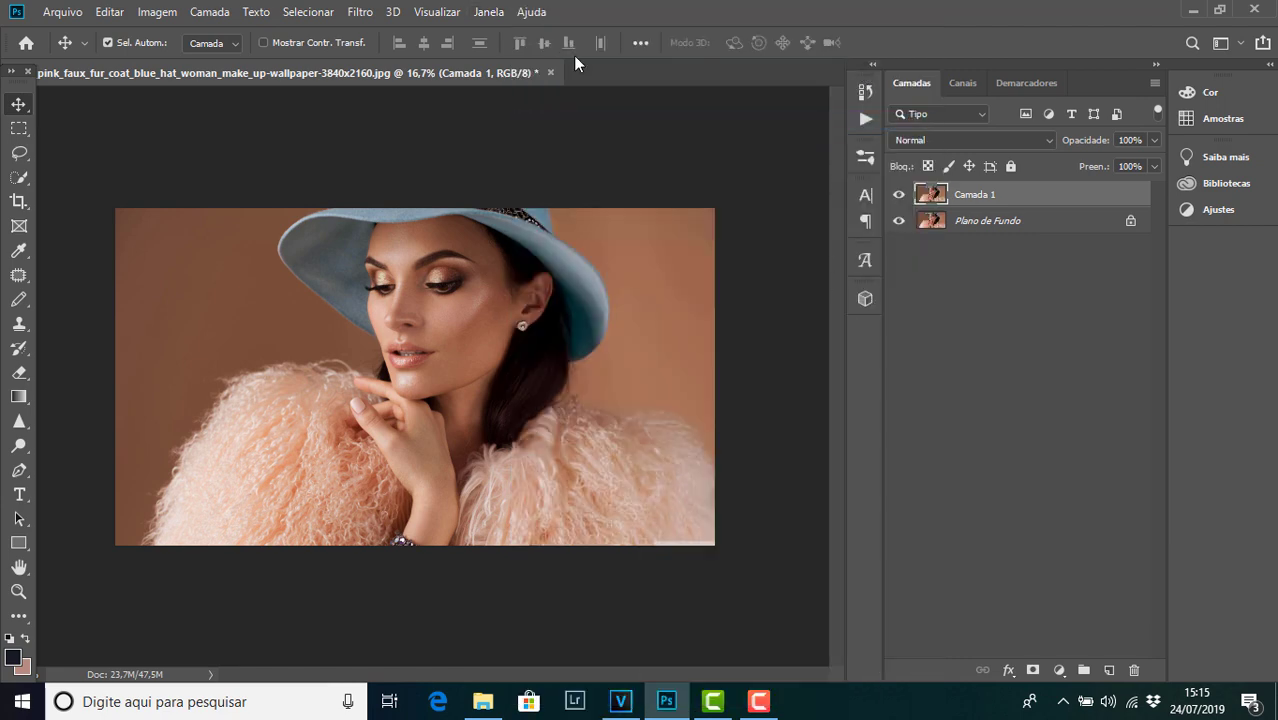
pyautogui.click(489, 14)
pyautogui.click(545, 121)
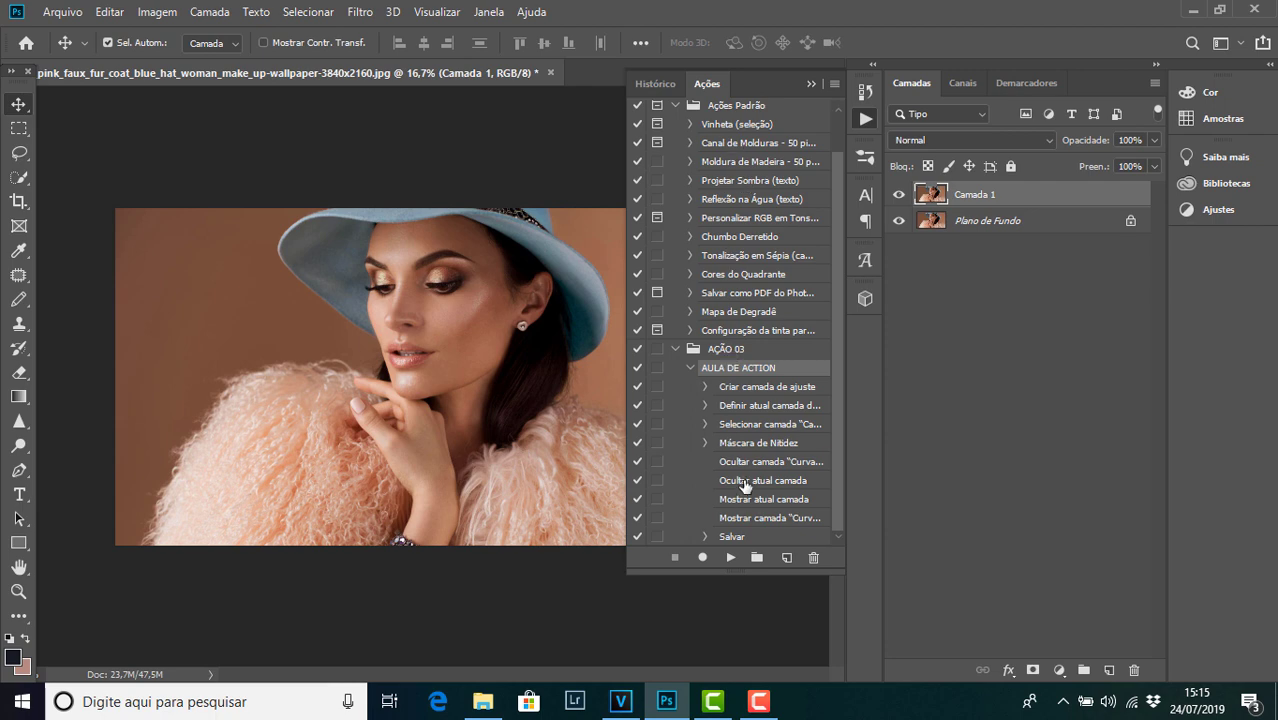
# - Delete the AÇÃO 03 action set and begin creating a new set
pyautogui.click(748, 350)
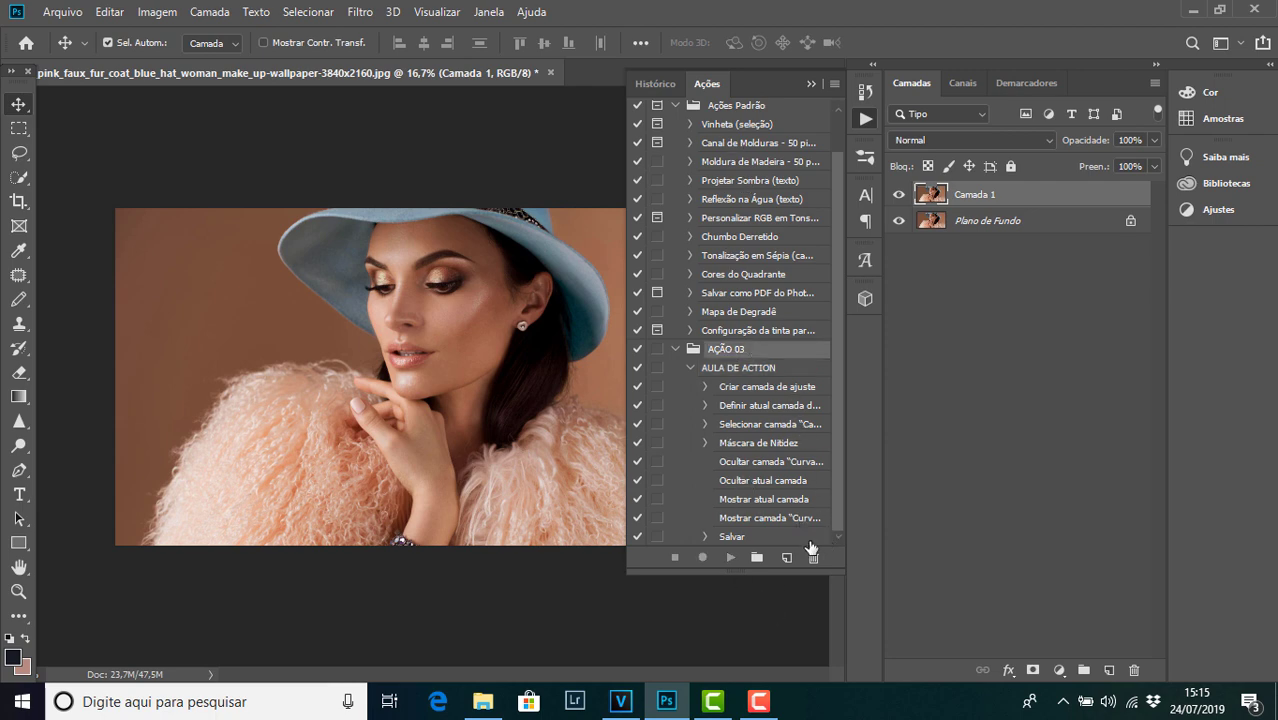
pyautogui.click(813, 558)
pyautogui.click(556, 276)
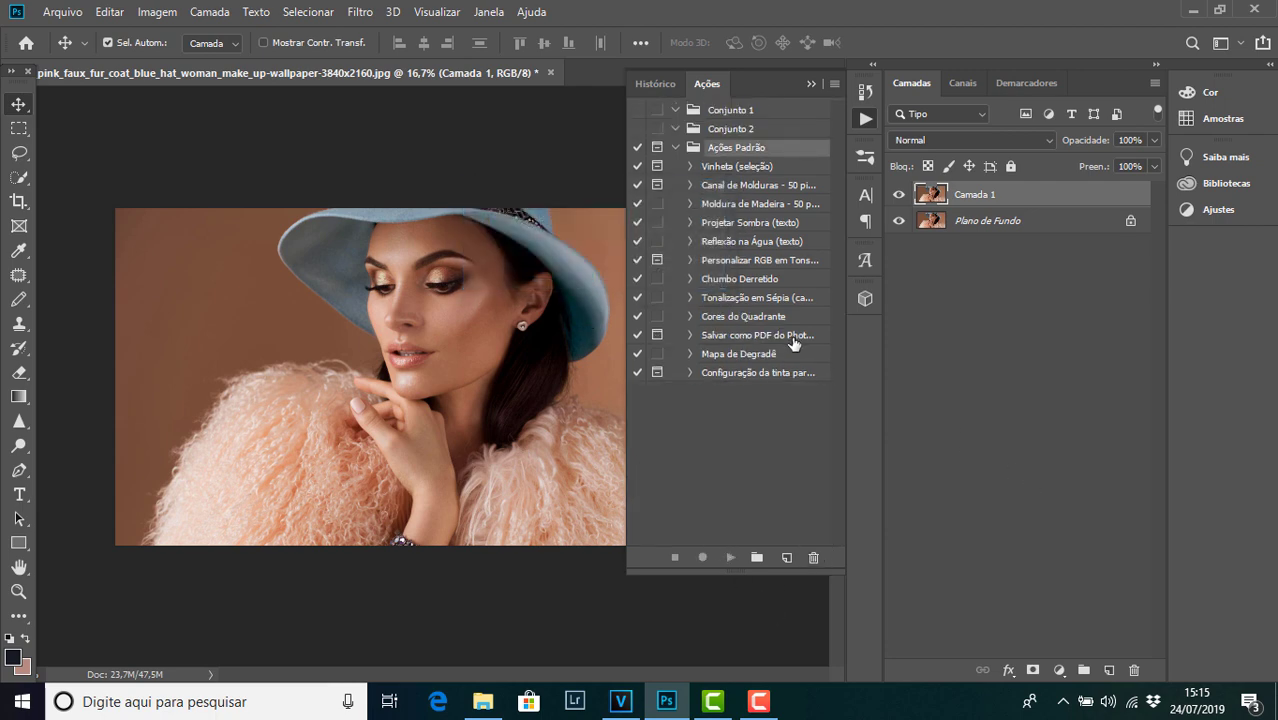
pyautogui.click(757, 557)
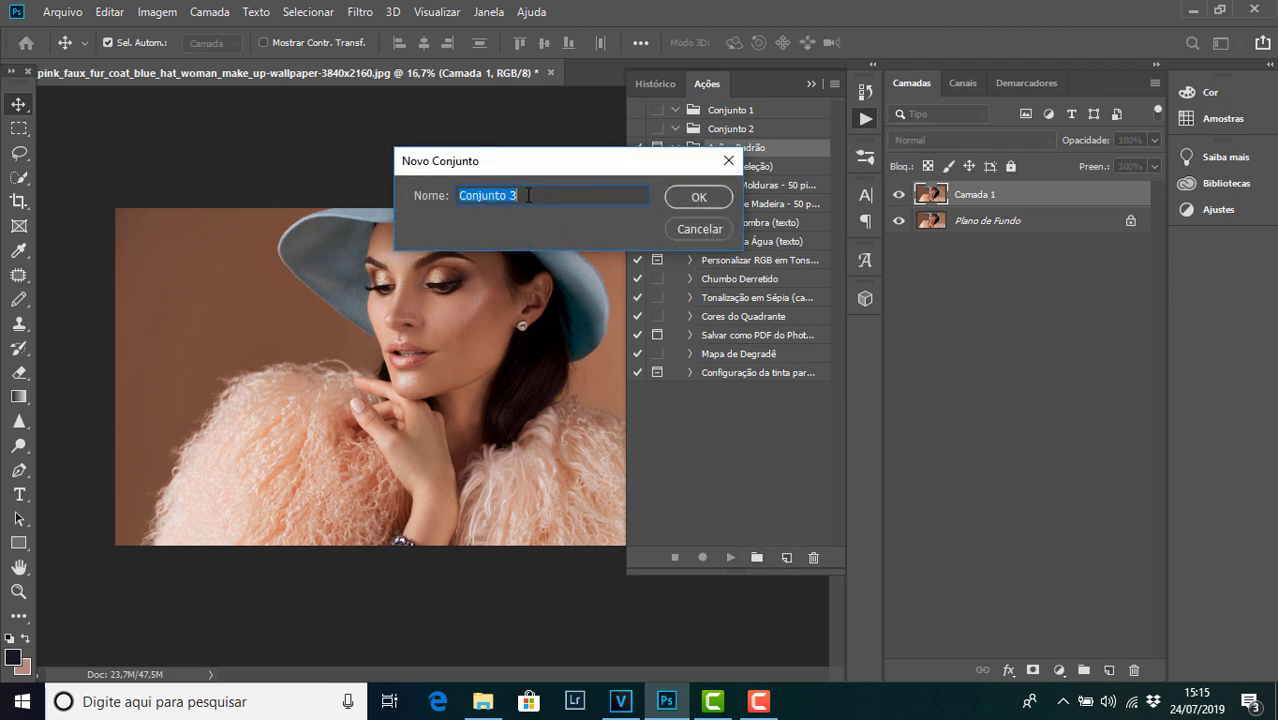
# - Create a new action set named ACTION
pyautogui.press('BackSpace')
pyautogui.write('ACTION')
pyautogui.click(692, 200)
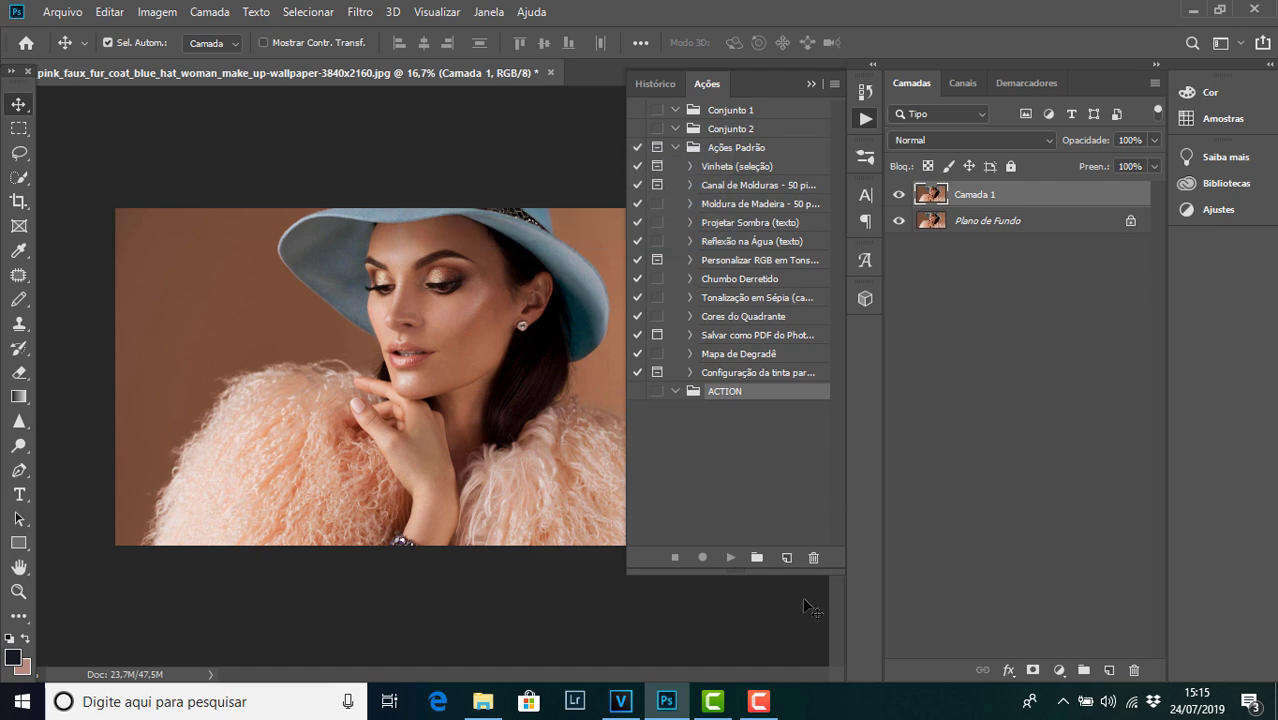
pyautogui.click(787, 558)
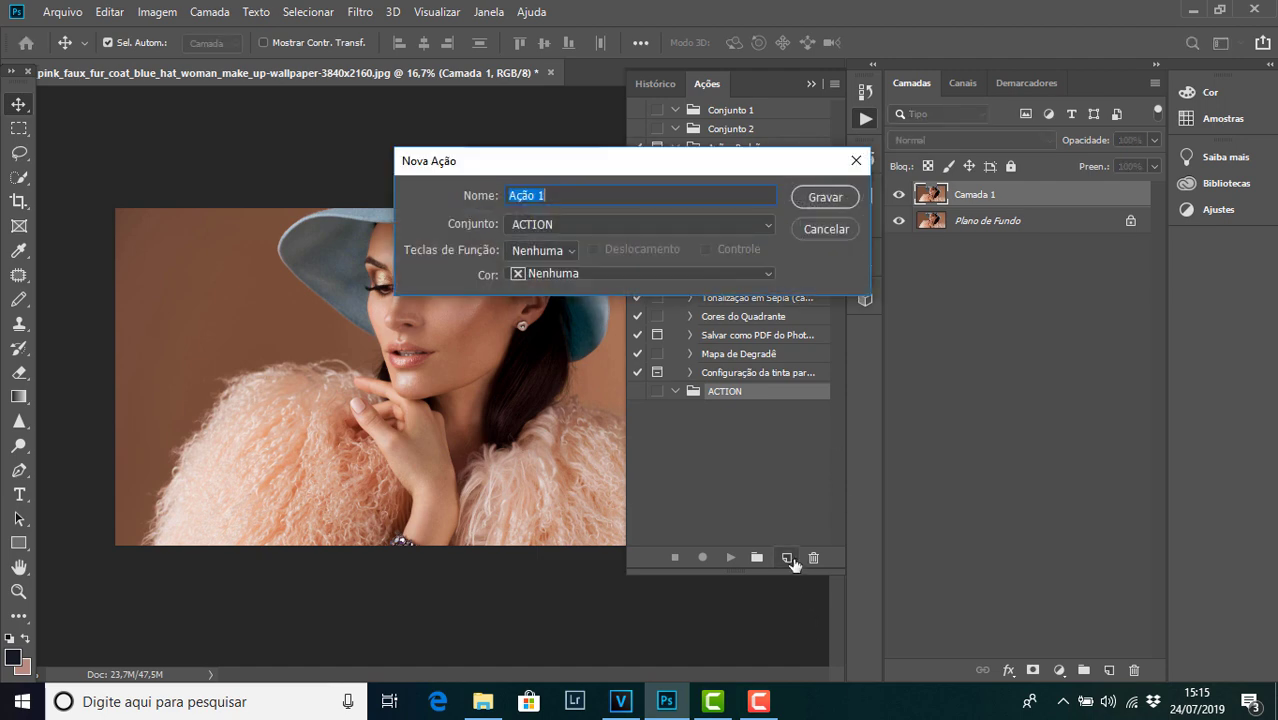
# - Add an action named AULA DE ACTION to the ACTION set and start recording
pyautogui.click(555, 196)
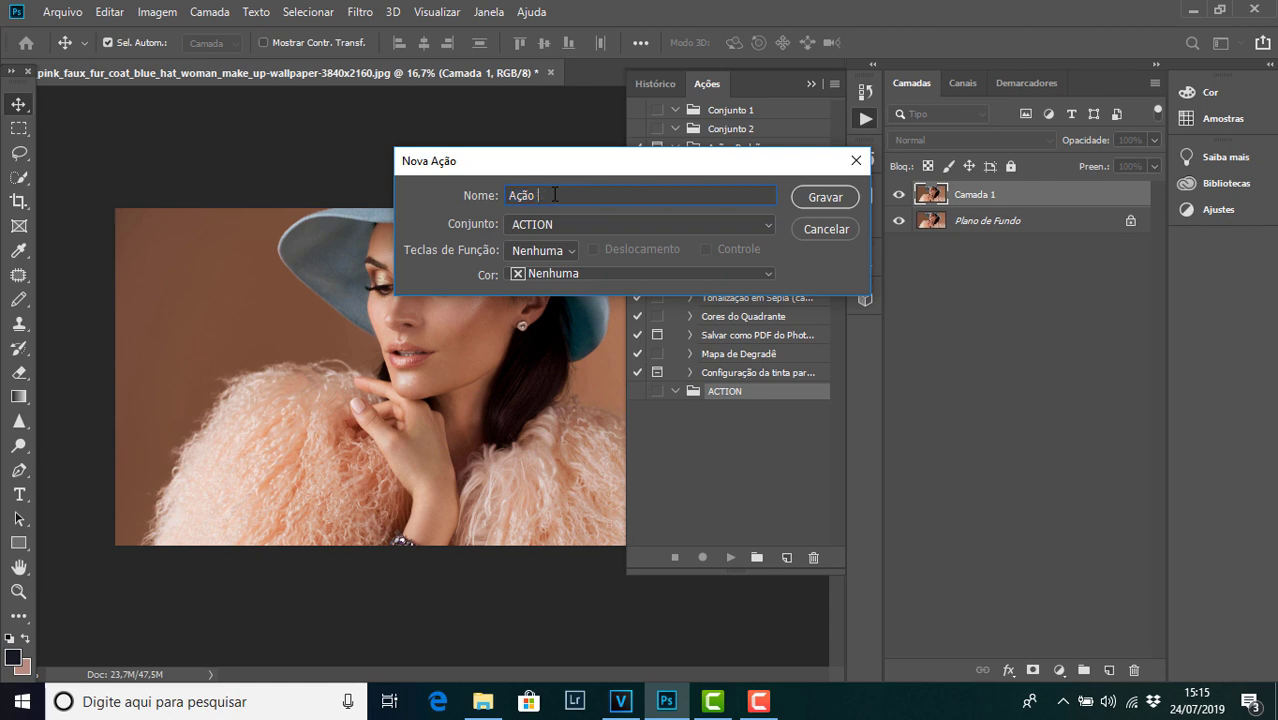
pyautogui.write('TION')
pyautogui.click(634, 229)
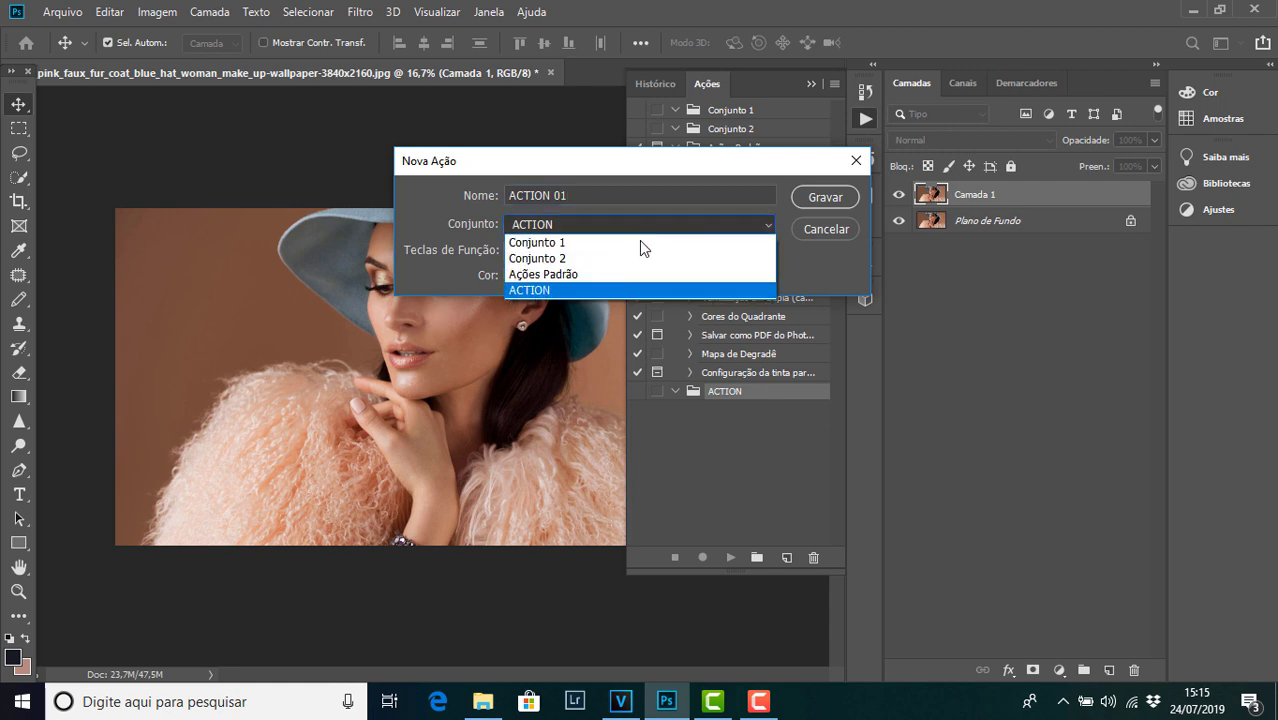
pyautogui.click(568, 289)
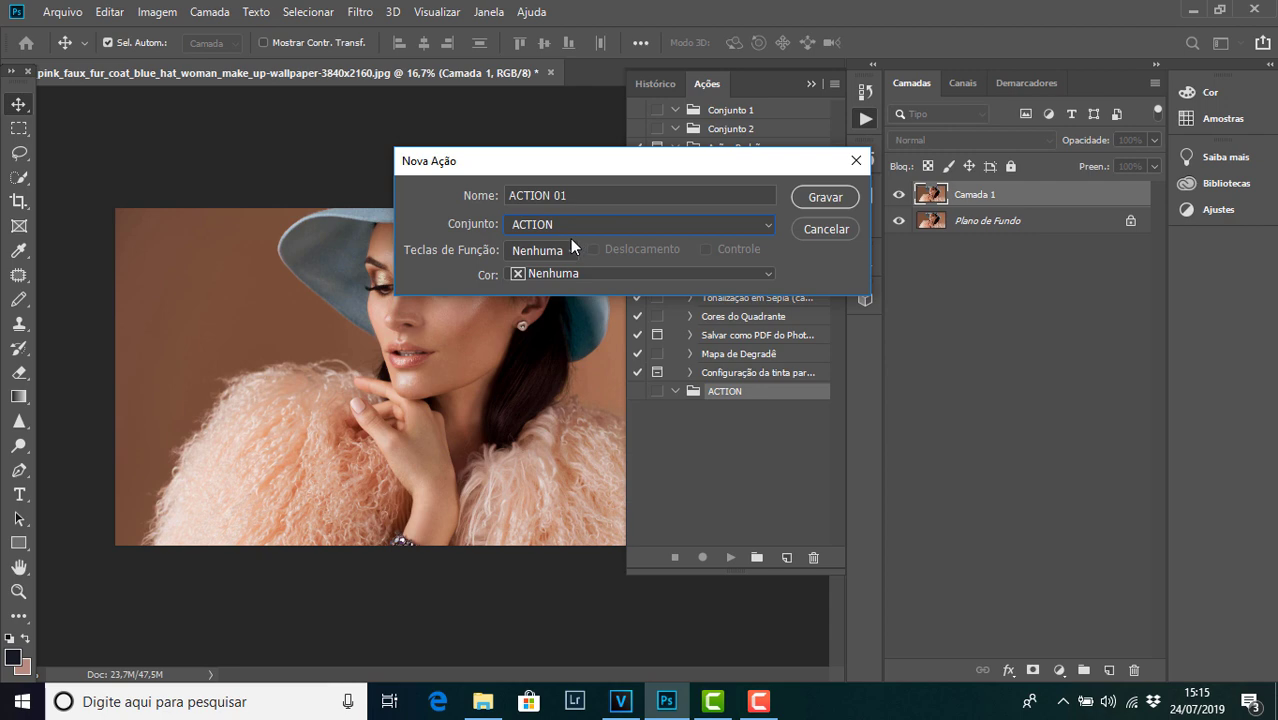
pyautogui.click(565, 197)
pyautogui.press('BackSpace')
pyautogui.press('BackSpace')
pyautogui.press('BackSpace')
pyautogui.write('AULA DE')
pyautogui.click(772, 226)
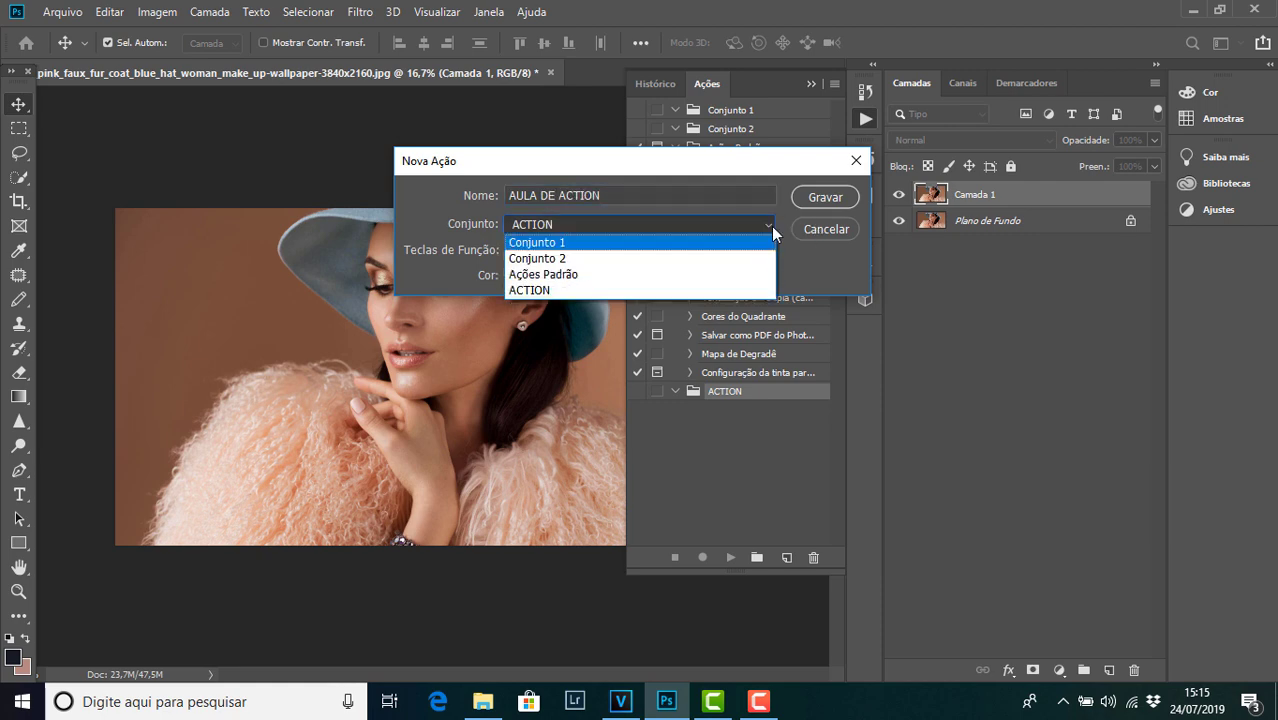
pyautogui.click(771, 226)
pyautogui.click(822, 199)
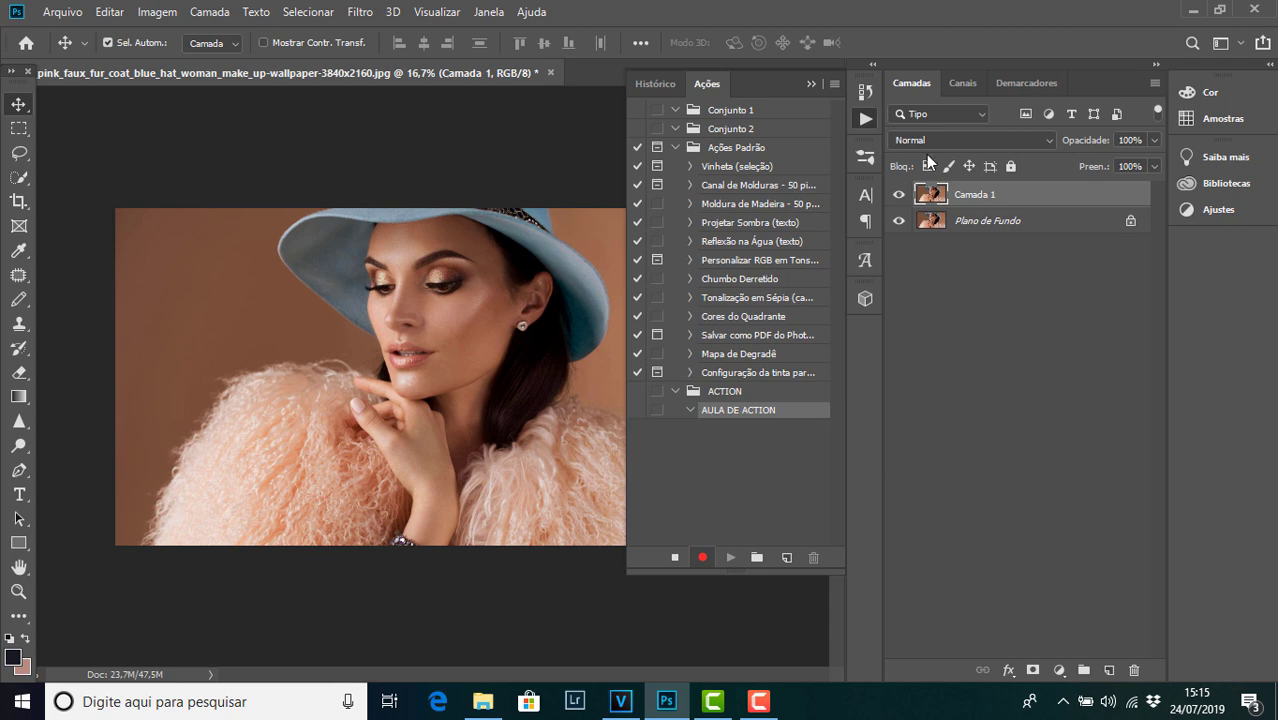
# - Put away the Actions panel and add a Selective Color adjustment layer above Camada 1
pyautogui.click(812, 84)
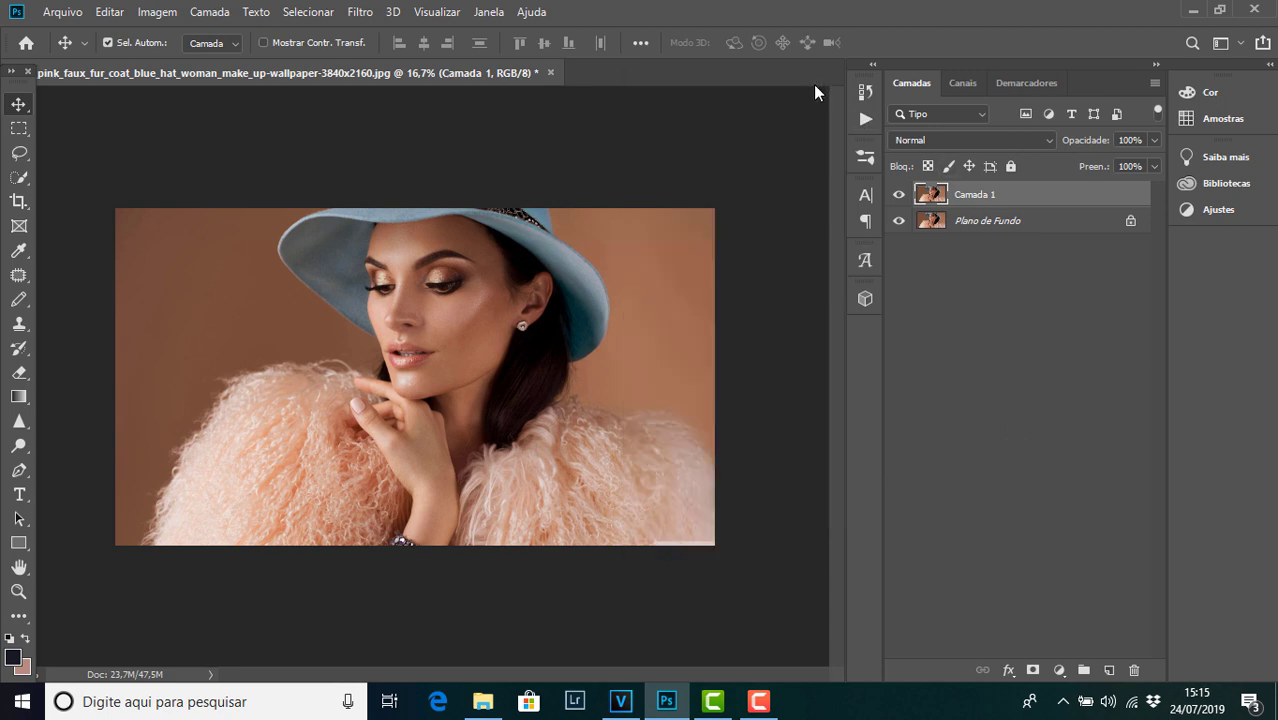
pyautogui.click(869, 66)
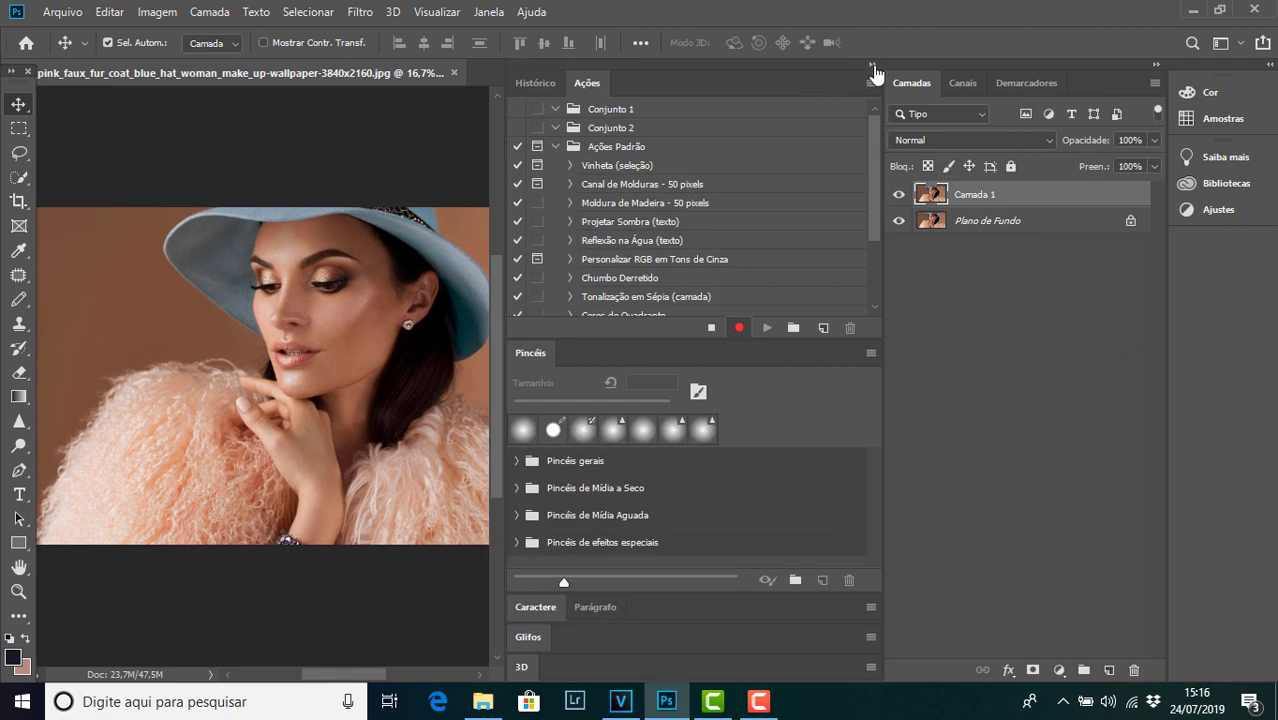
pyautogui.click(870, 66)
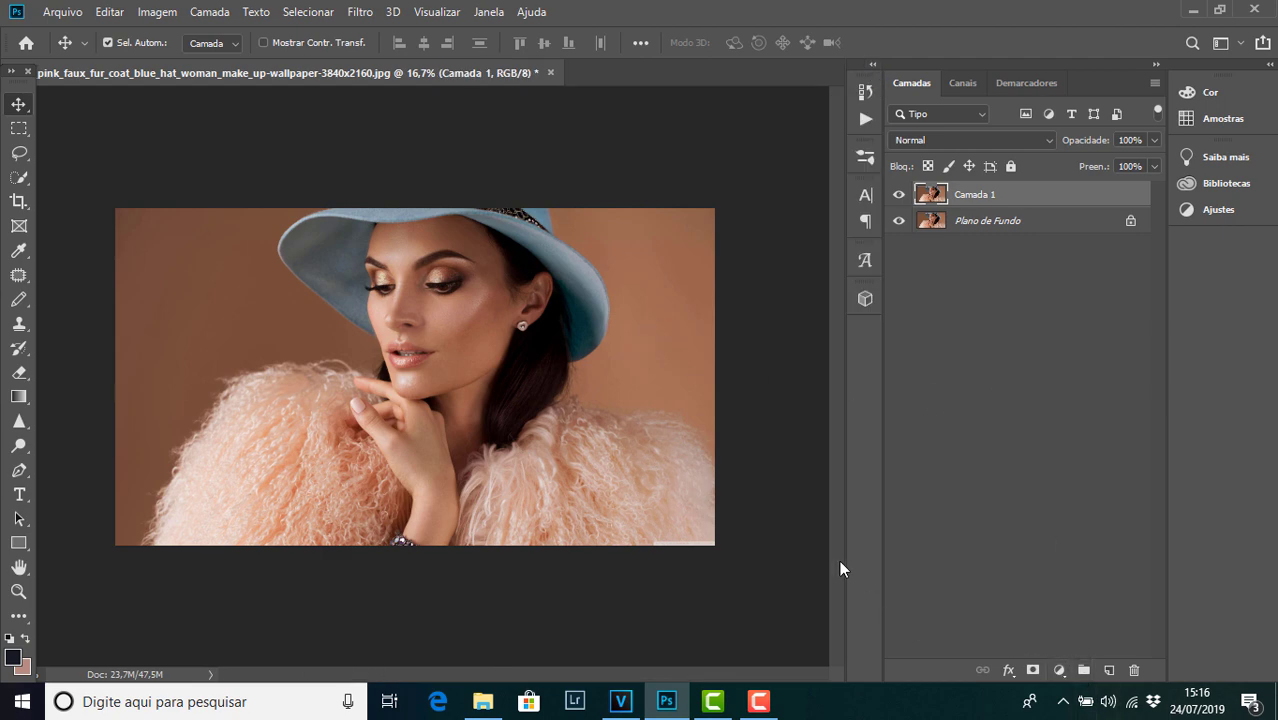
pyautogui.click(1059, 670)
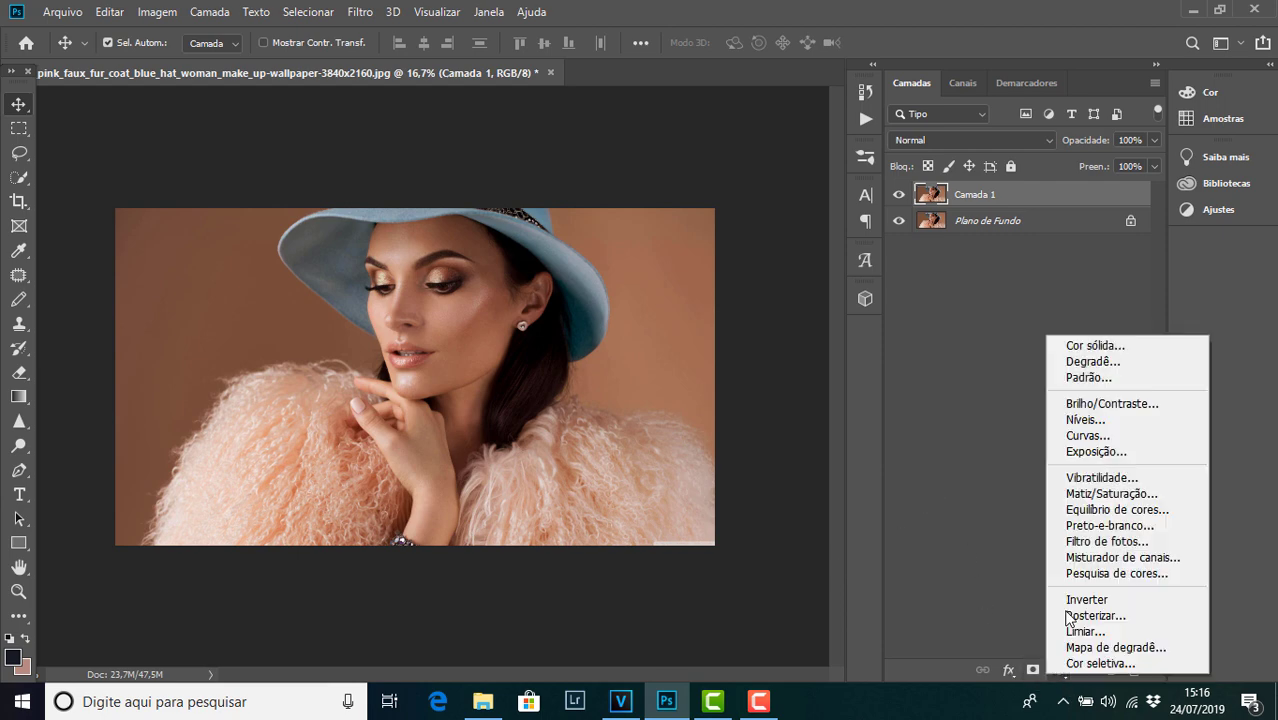
pyautogui.click(1008, 517)
pyautogui.click(1059, 670)
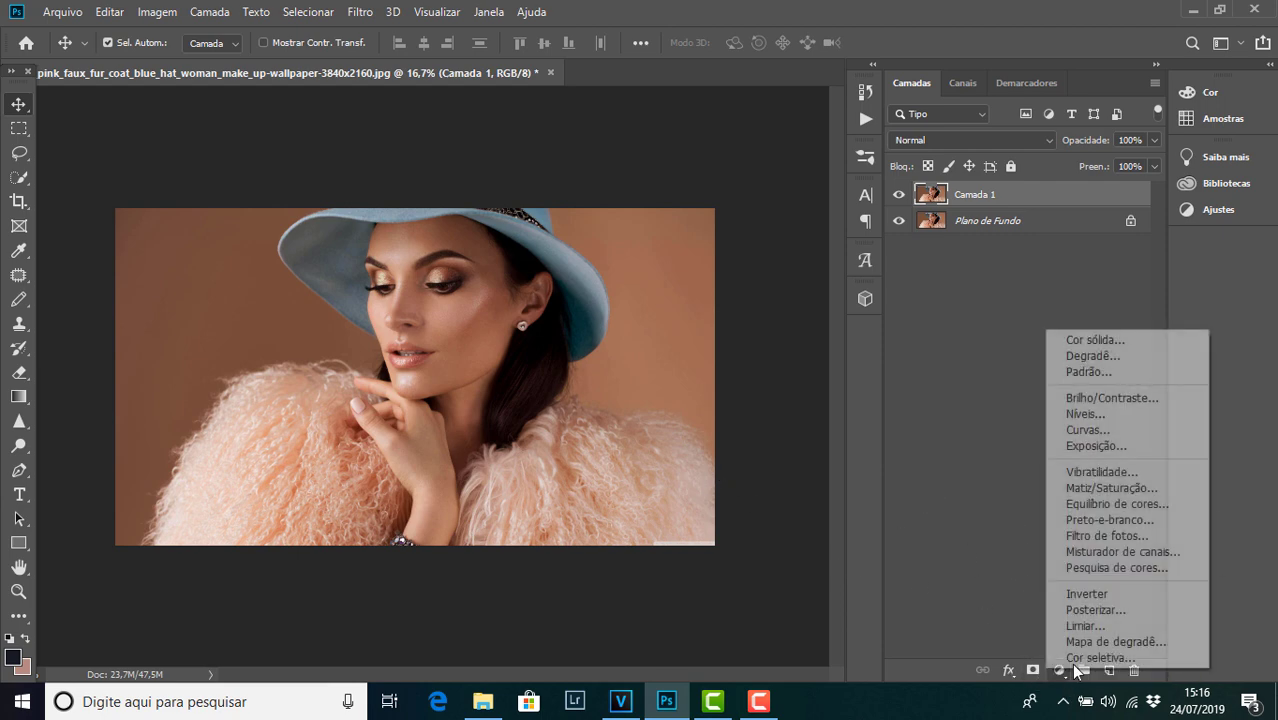
pyautogui.click(799, 340)
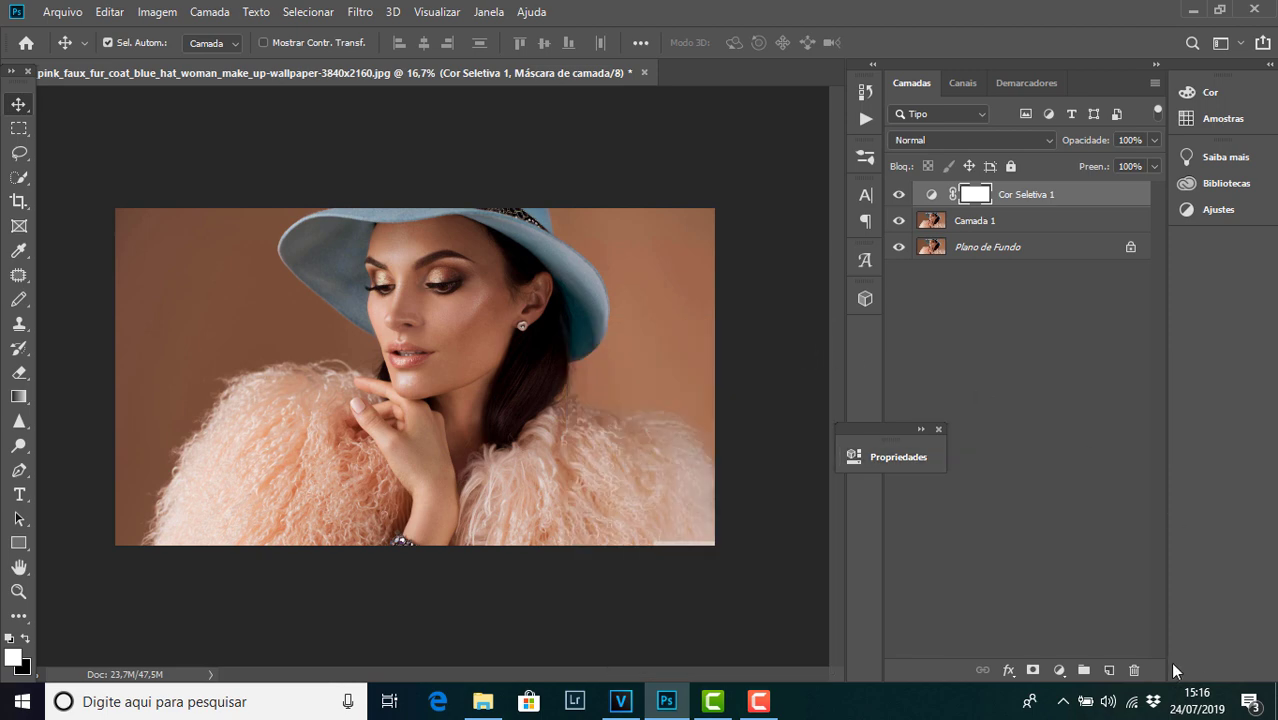
# - Add a Curves adjustment layer and raise the curve to brighten the photo
pyautogui.click(1059, 670)
pyautogui.click(1059, 670)
pyautogui.click(1059, 670)
pyautogui.click(1120, 436)
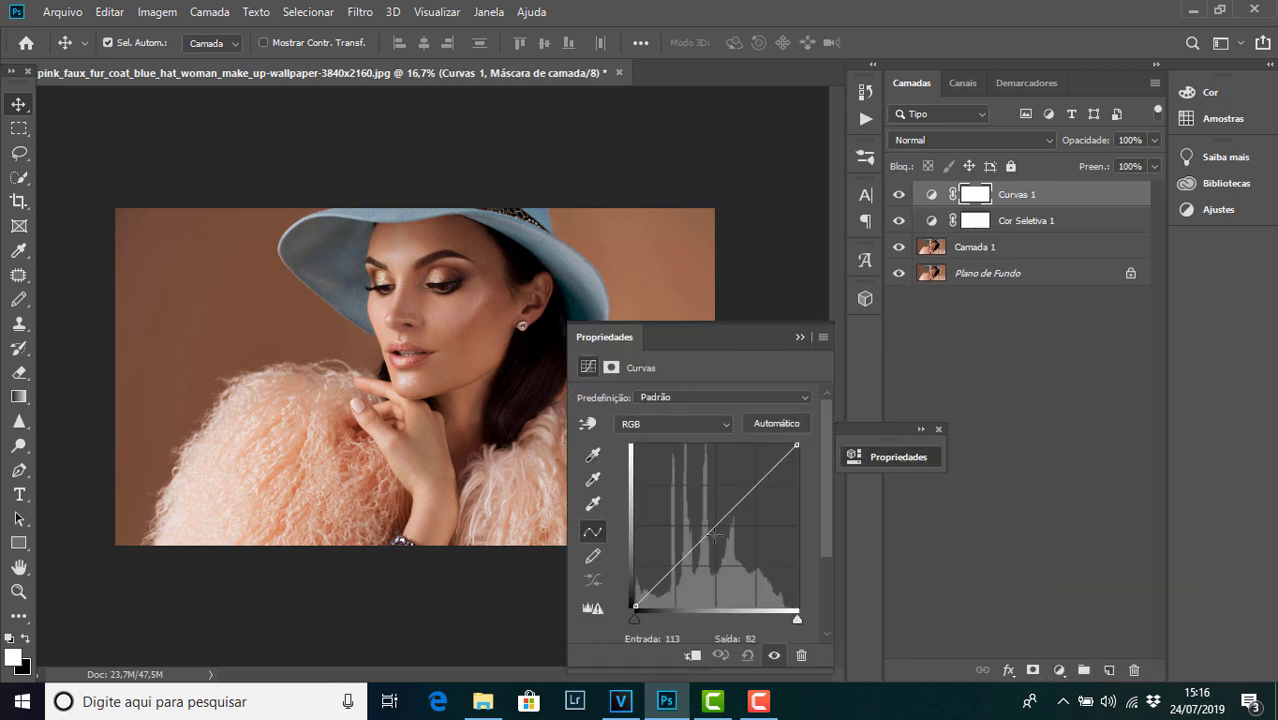
pyautogui.moveTo(715, 528); pyautogui.dragTo(689, 507)
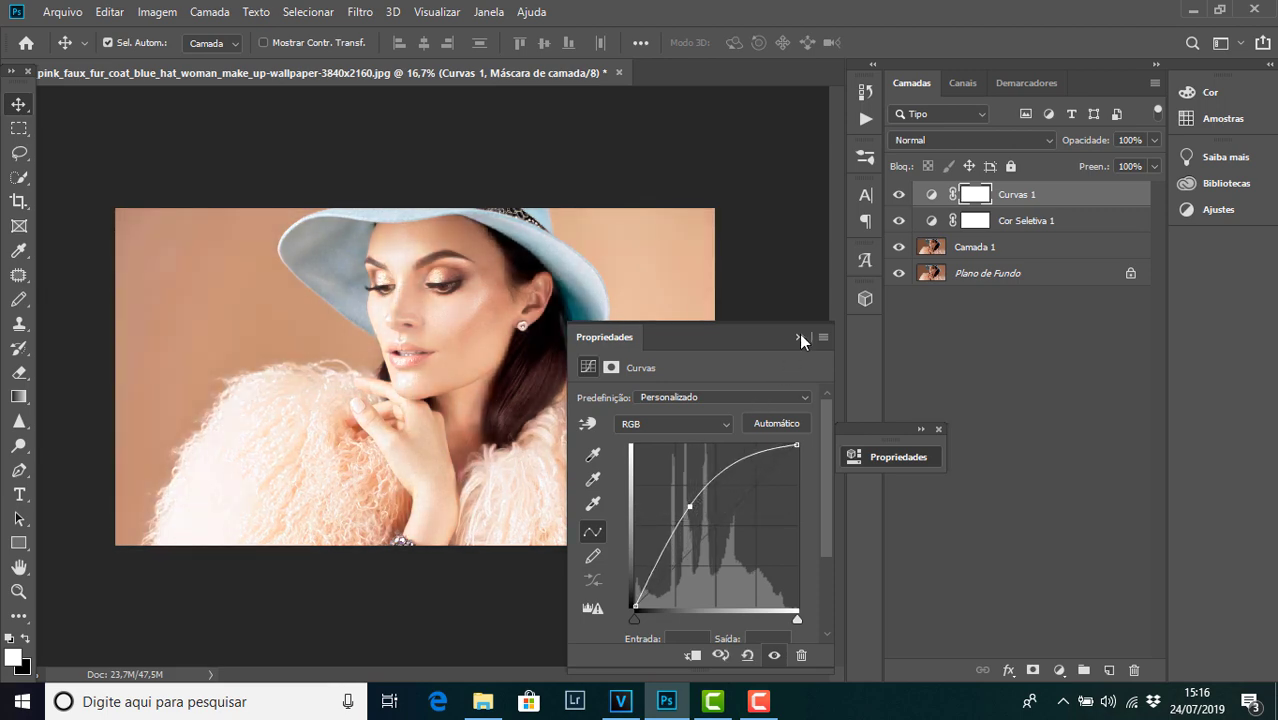
pyautogui.click(799, 337)
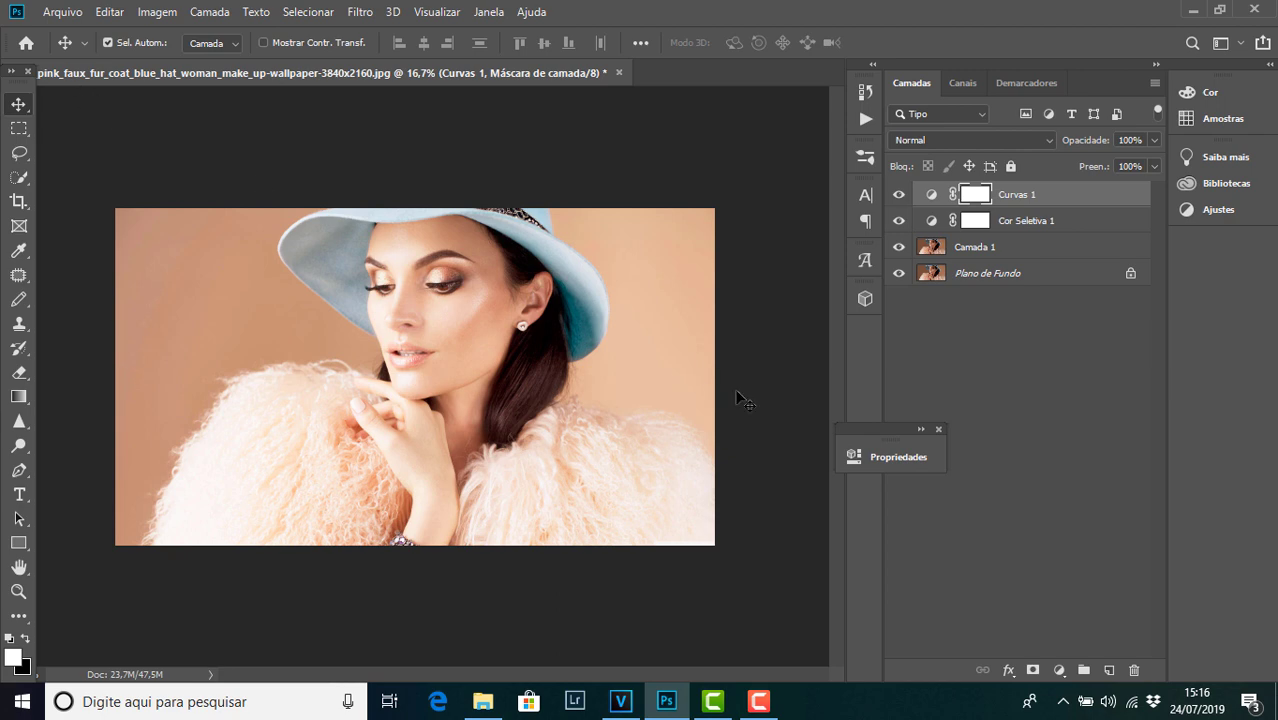
# - Delete Cor Seletiva 1 and fine-tune Curvas 1 to input 108, output 153
pyautogui.click(1008, 229)
pyautogui.press('Delete')
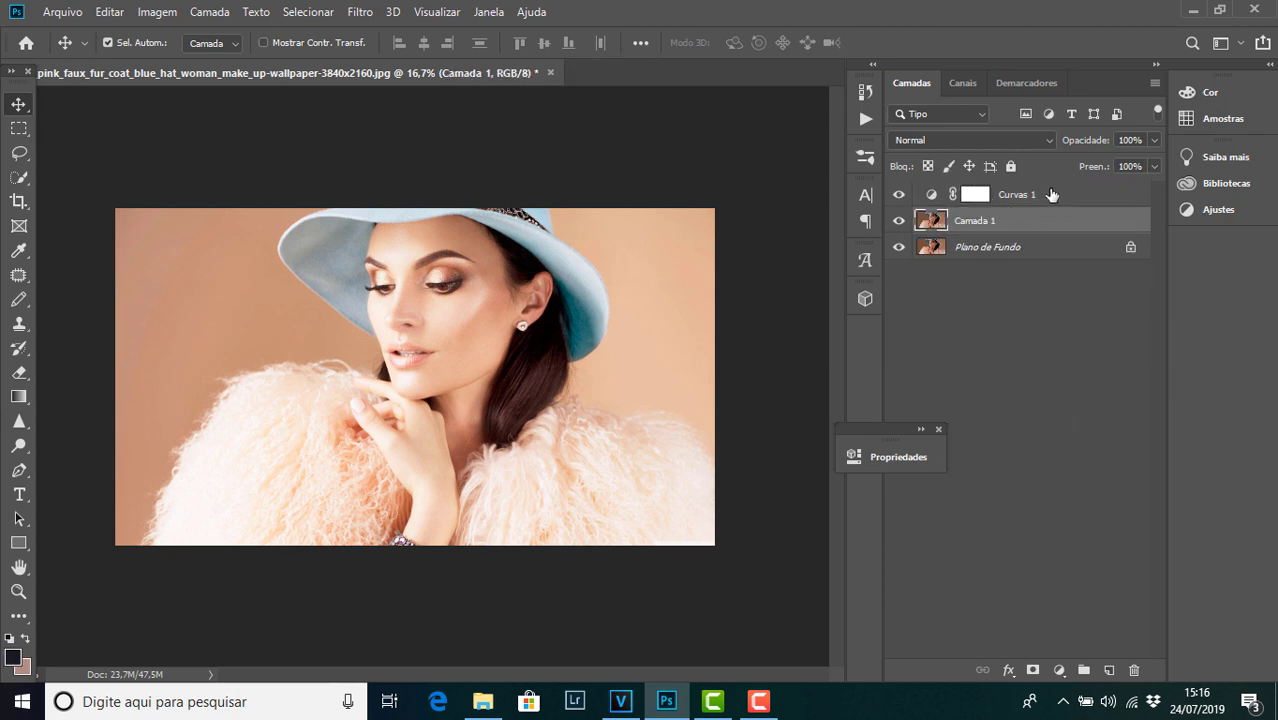
pyautogui.click(1050, 194)
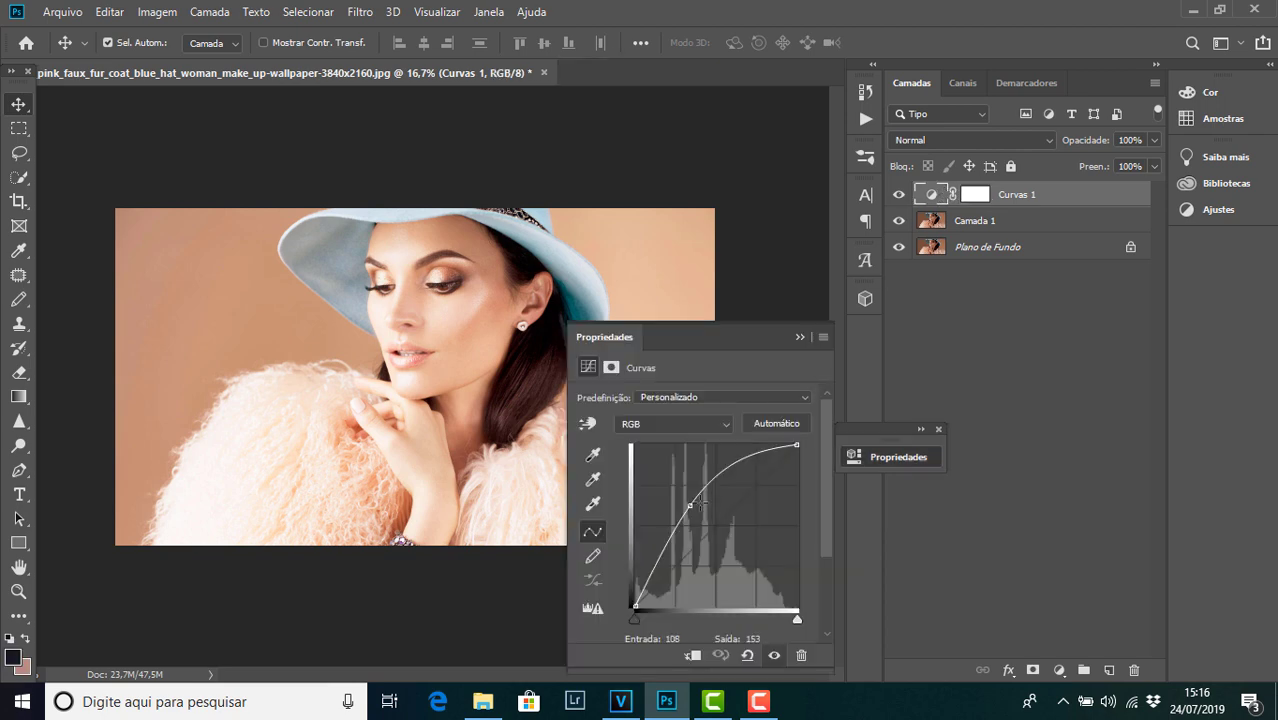
pyautogui.moveTo(689, 505); pyautogui.dragTo(700, 525)
pyautogui.click(800, 337)
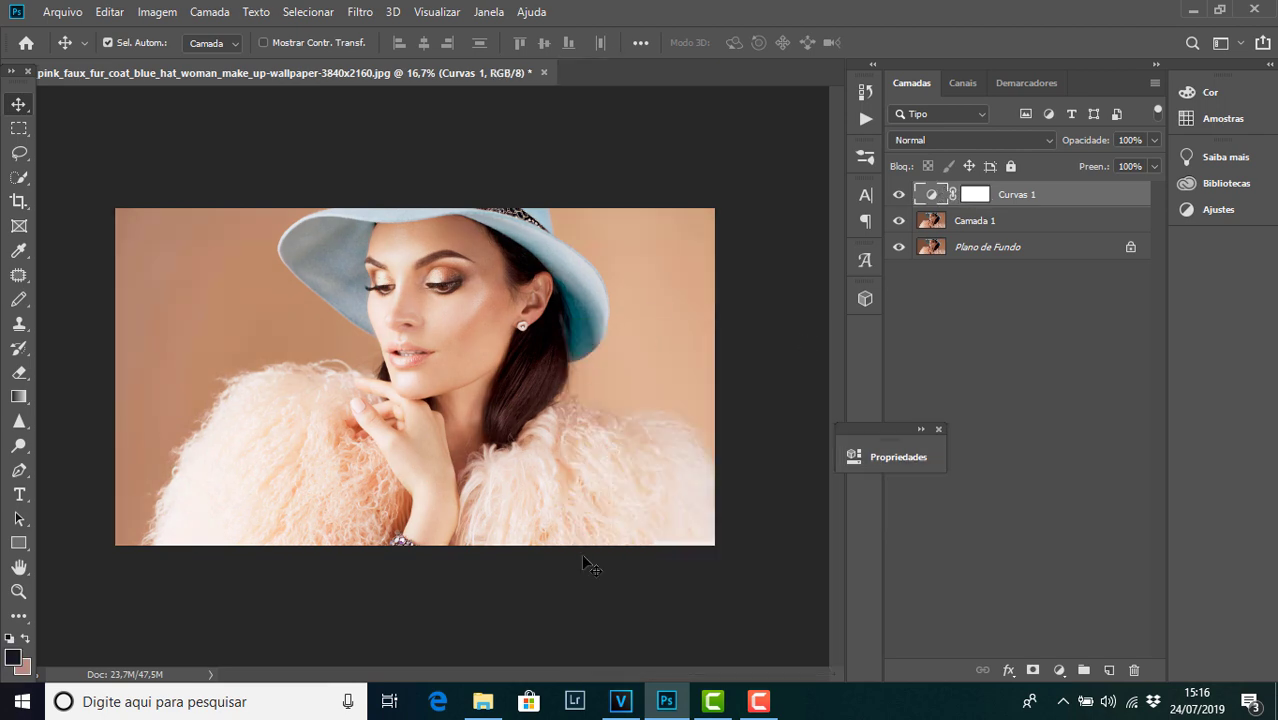
# - Save the photo as a JPEG, browsing to the TESTE 01 folder
pyautogui.click(62, 11)
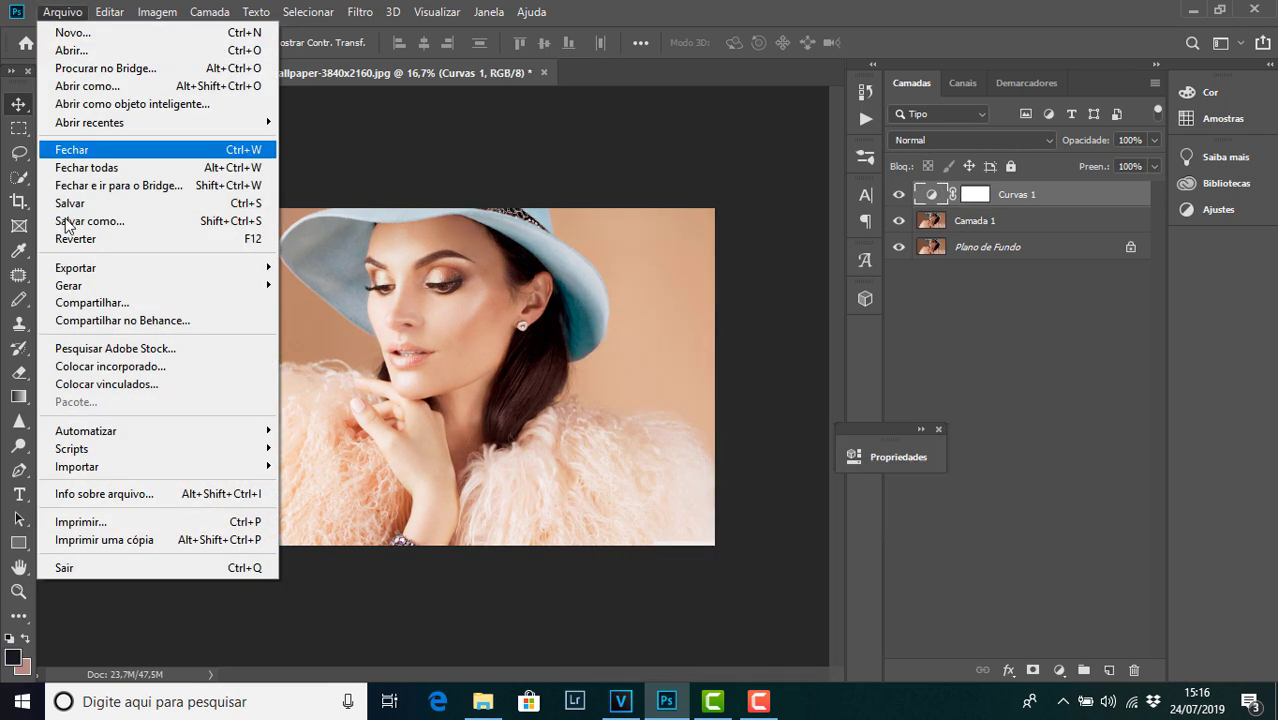
pyautogui.click(85, 217)
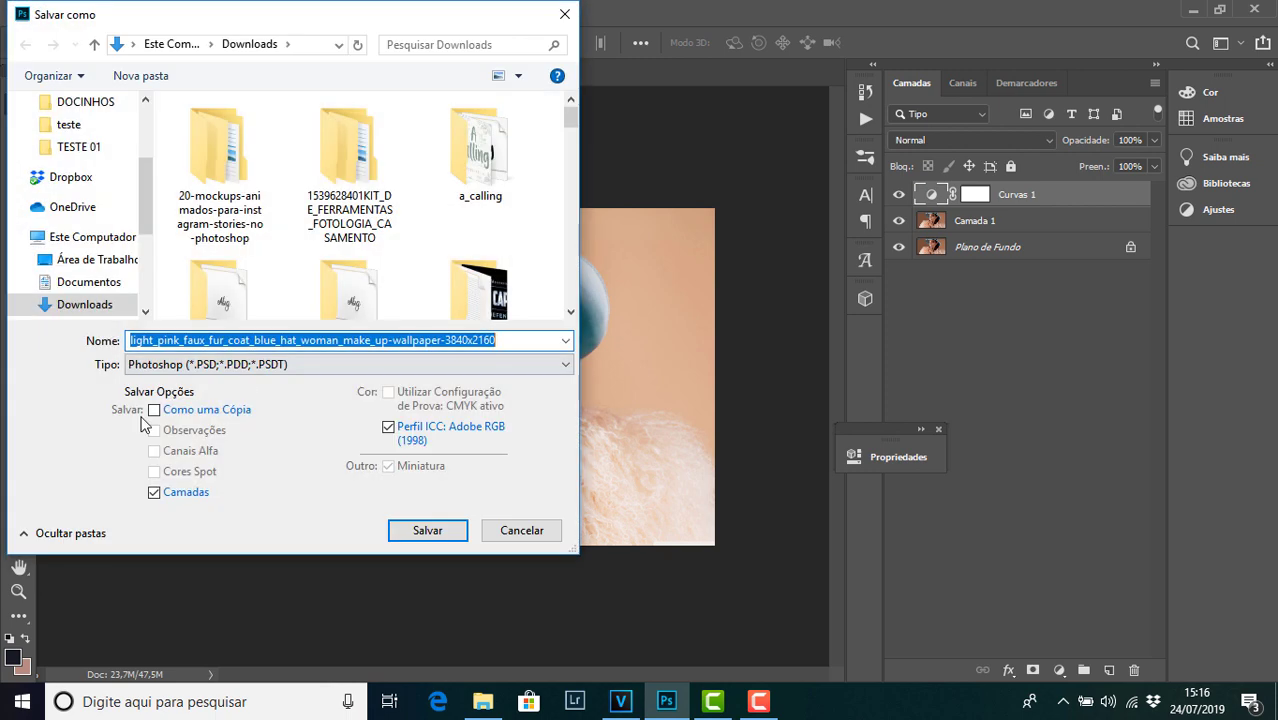
pyautogui.click(180, 364)
pyautogui.click(160, 442)
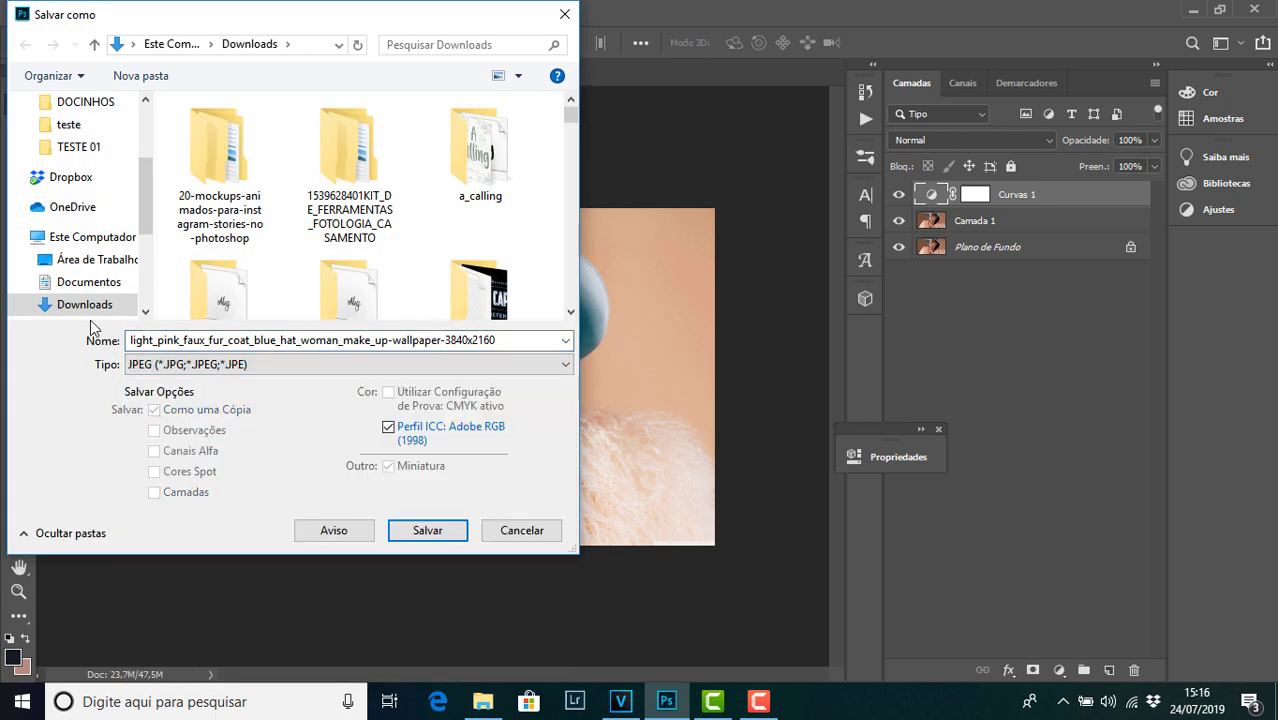
pyautogui.click(78, 147)
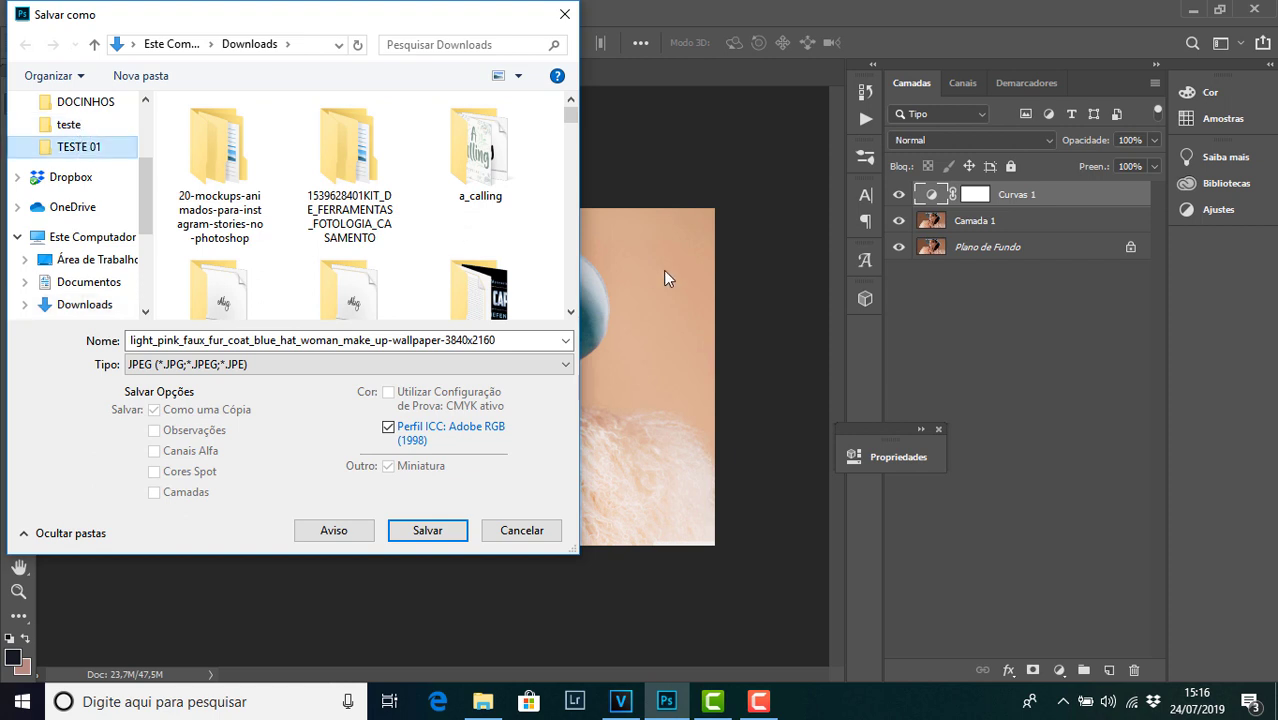
# - Create a folder 'AULA DE ACTION' in TESTE 01 and save the JPEG into it
pyautogui.click(140, 76)
pyautogui.press('BackSpace')
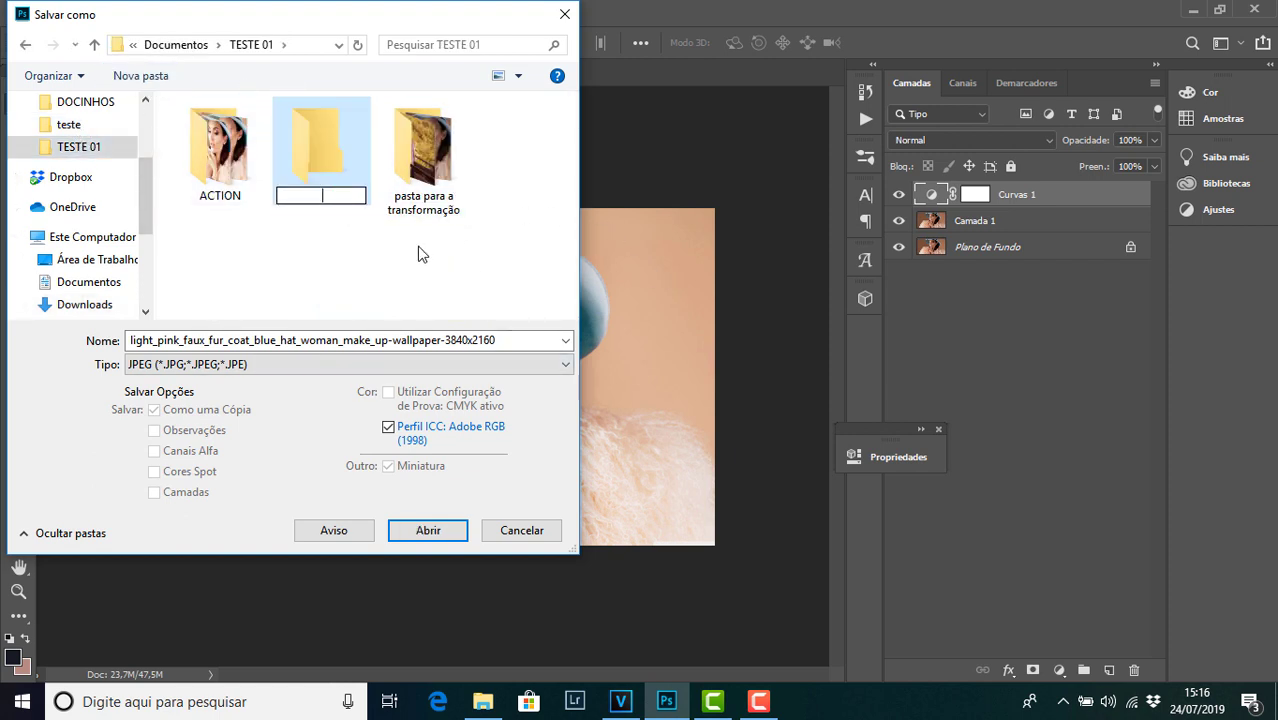
pyautogui.press('capslock')
pyautogui.write('a')
pyautogui.press('BackSpace')
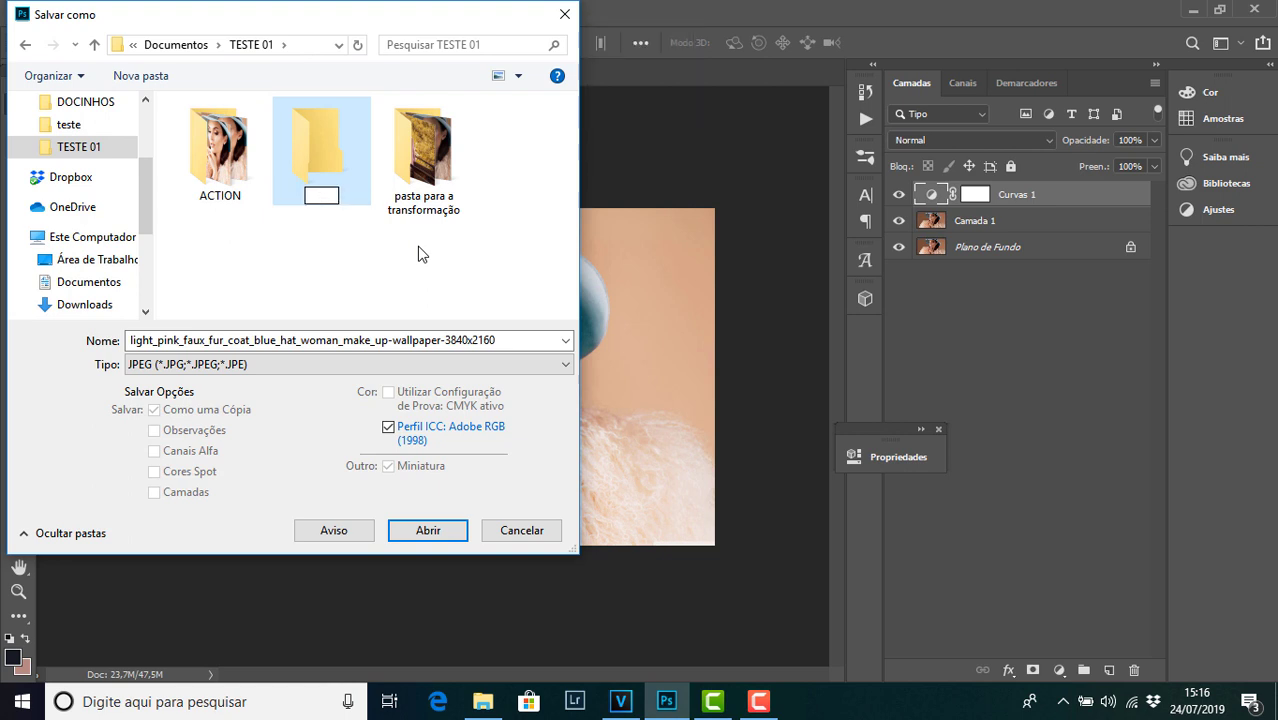
pyautogui.press('capslock')
pyautogui.write('AULA')
pyautogui.write(' DE ACTION')
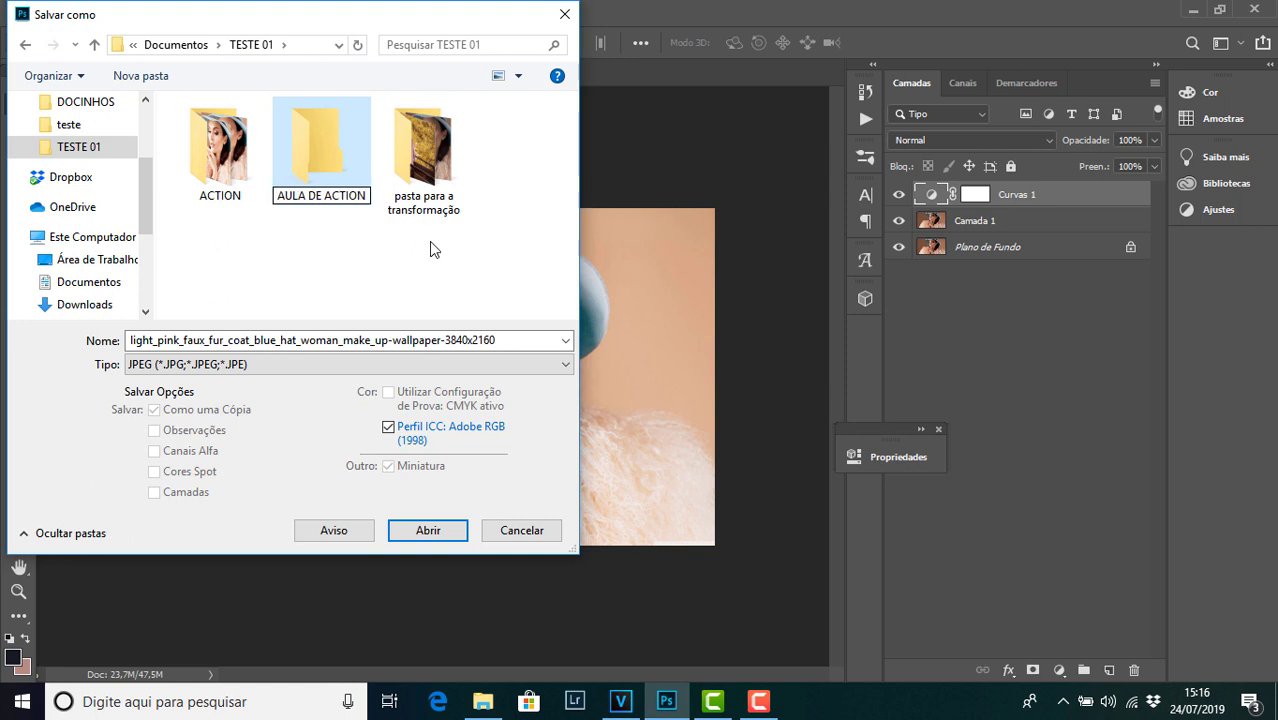
pyautogui.doubleClick(358, 182)
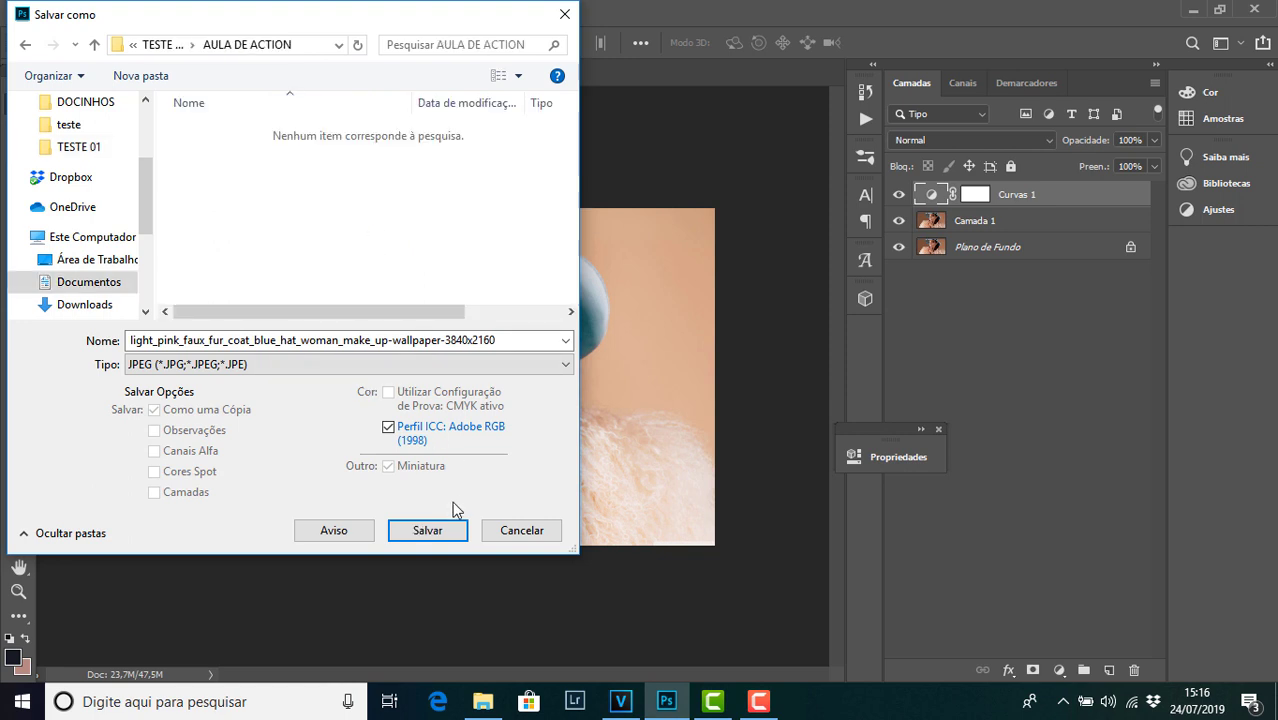
pyautogui.click(26, 45)
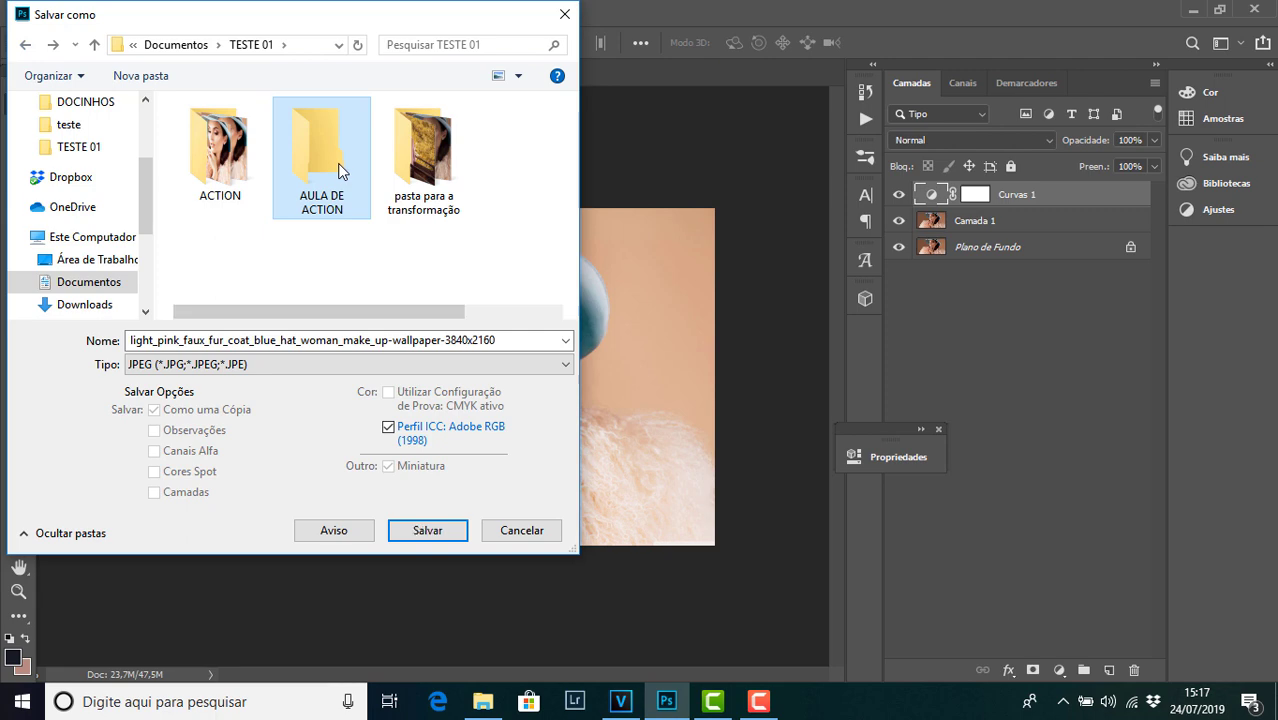
pyautogui.doubleClick(340, 172)
pyautogui.click(451, 523)
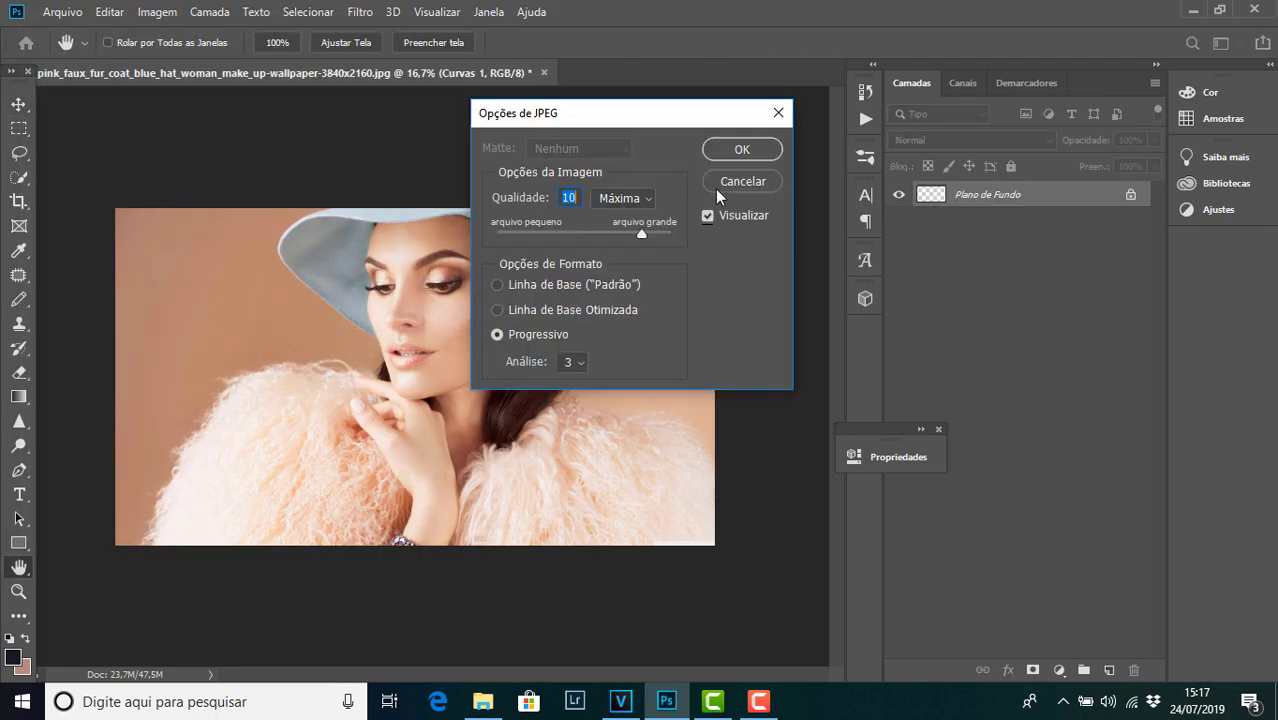
# - Accept JPEG quality 10, stop recording AULA DE ACTION, and close the photo
pyautogui.click(741, 149)
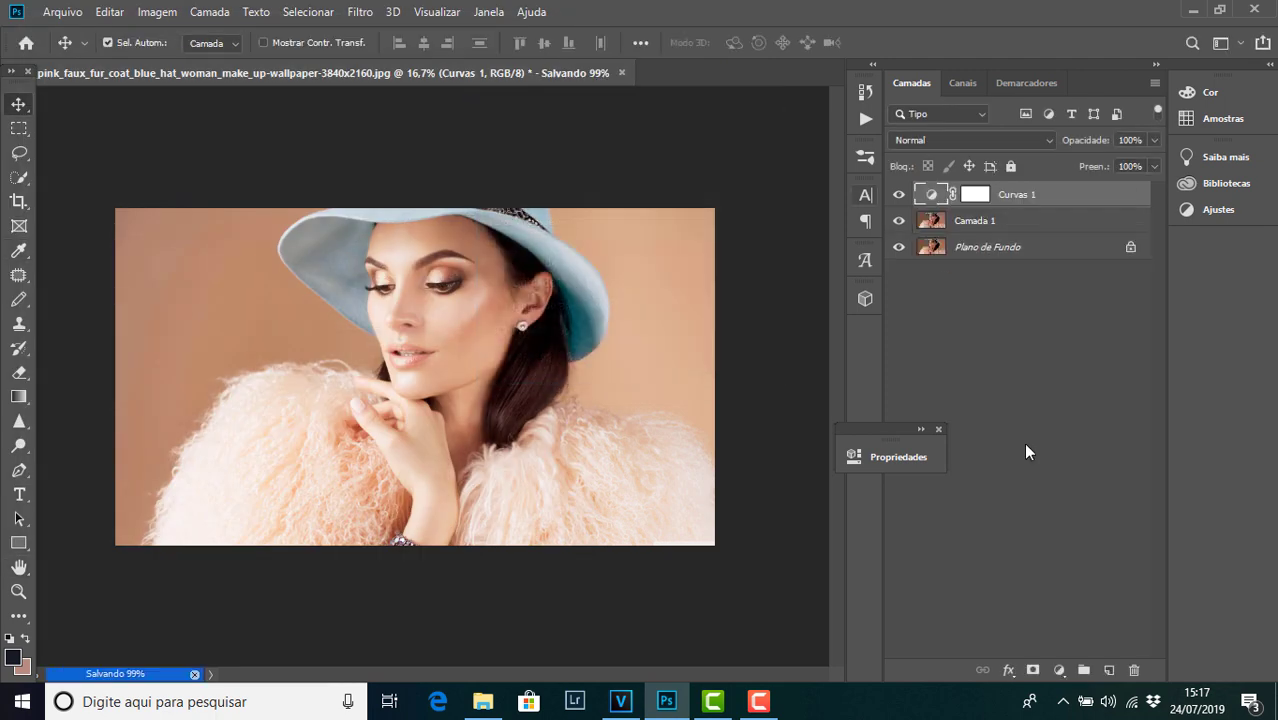
pyautogui.click(871, 66)
pyautogui.click(711, 328)
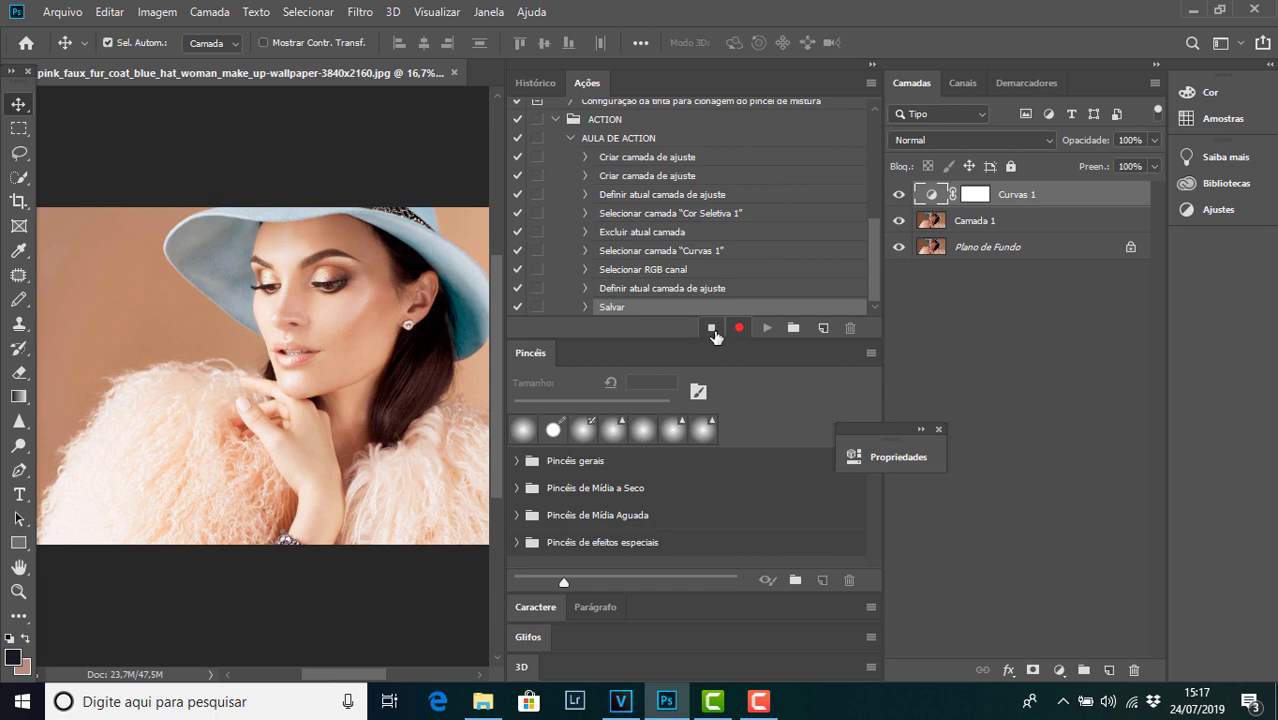
pyautogui.click(871, 66)
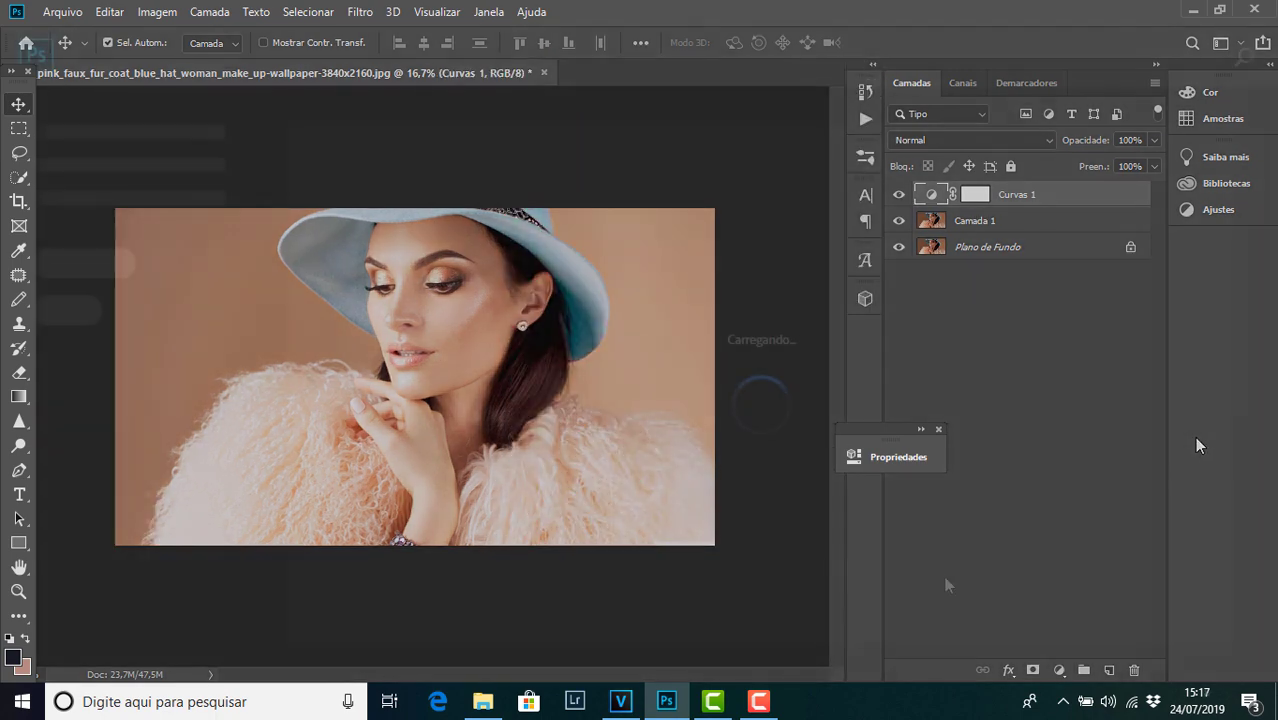
pyautogui.hotkey('ctrl', 'w')
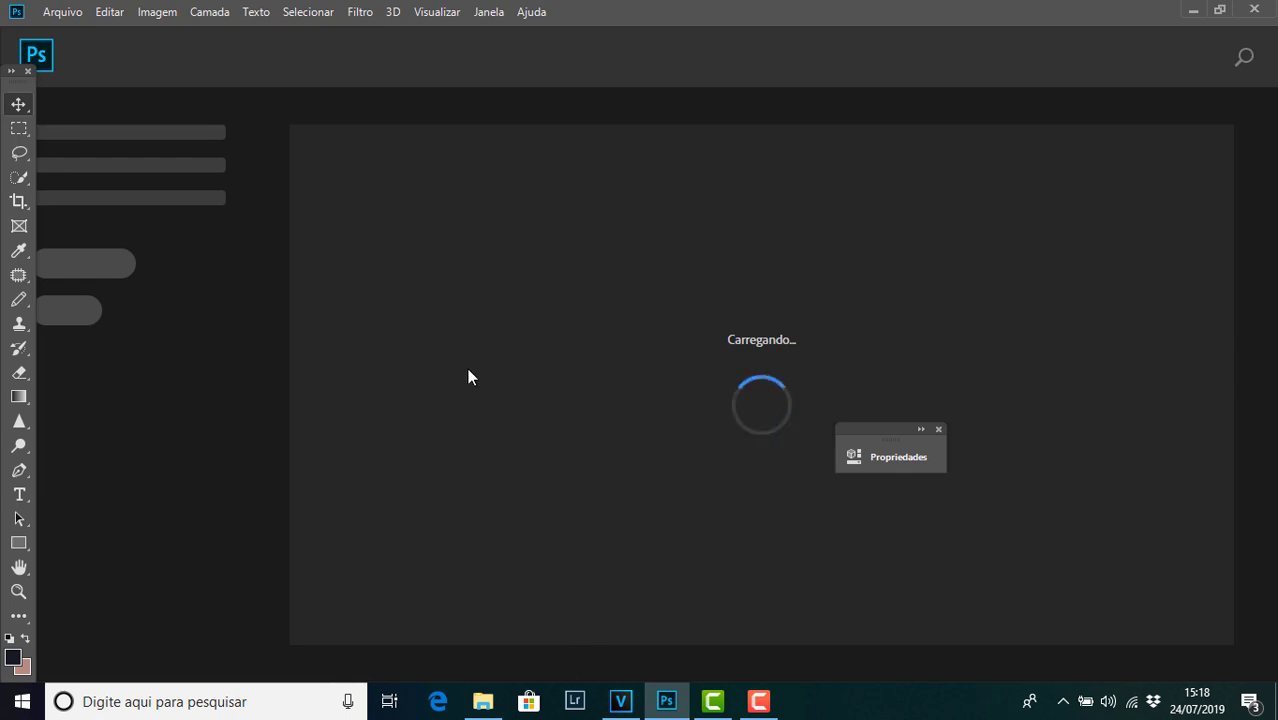
# - Open File > Automate > Batch set to run AULA DE ACTION from ACTION
pyautogui.click(75, 12)
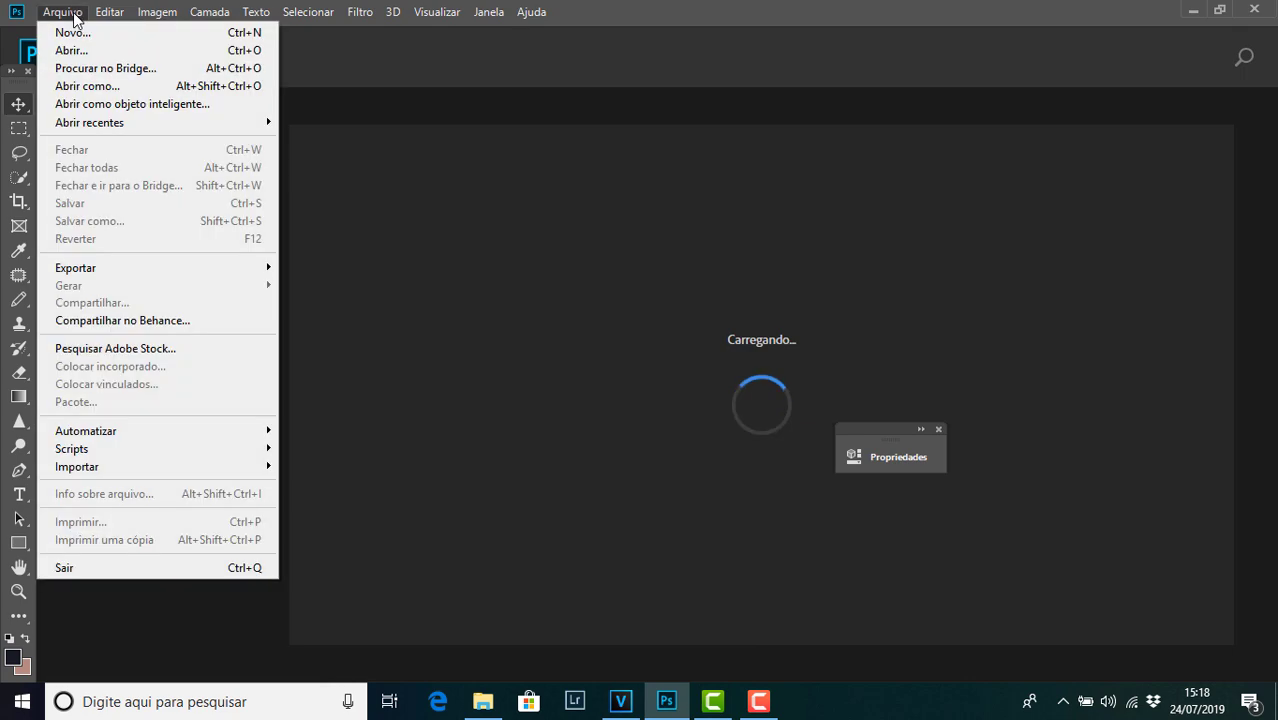
pyautogui.click(472, 237)
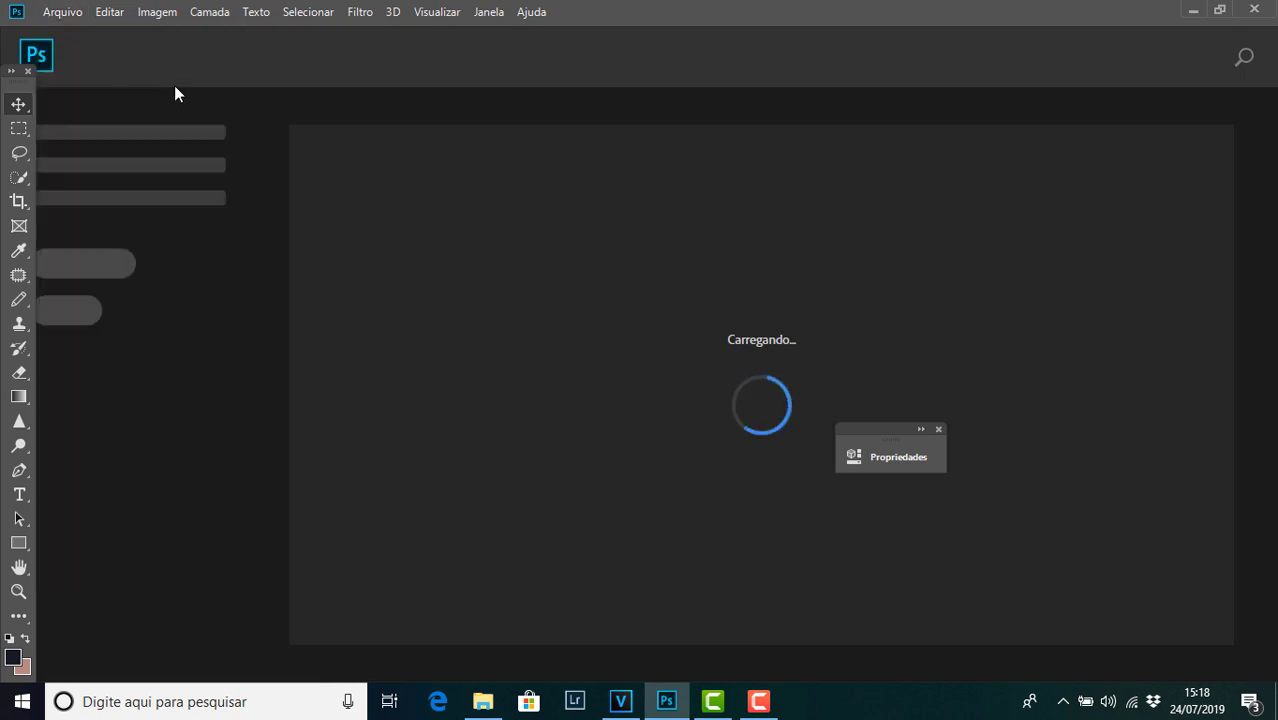
pyautogui.click(66, 14)
pyautogui.moveTo(86, 431)
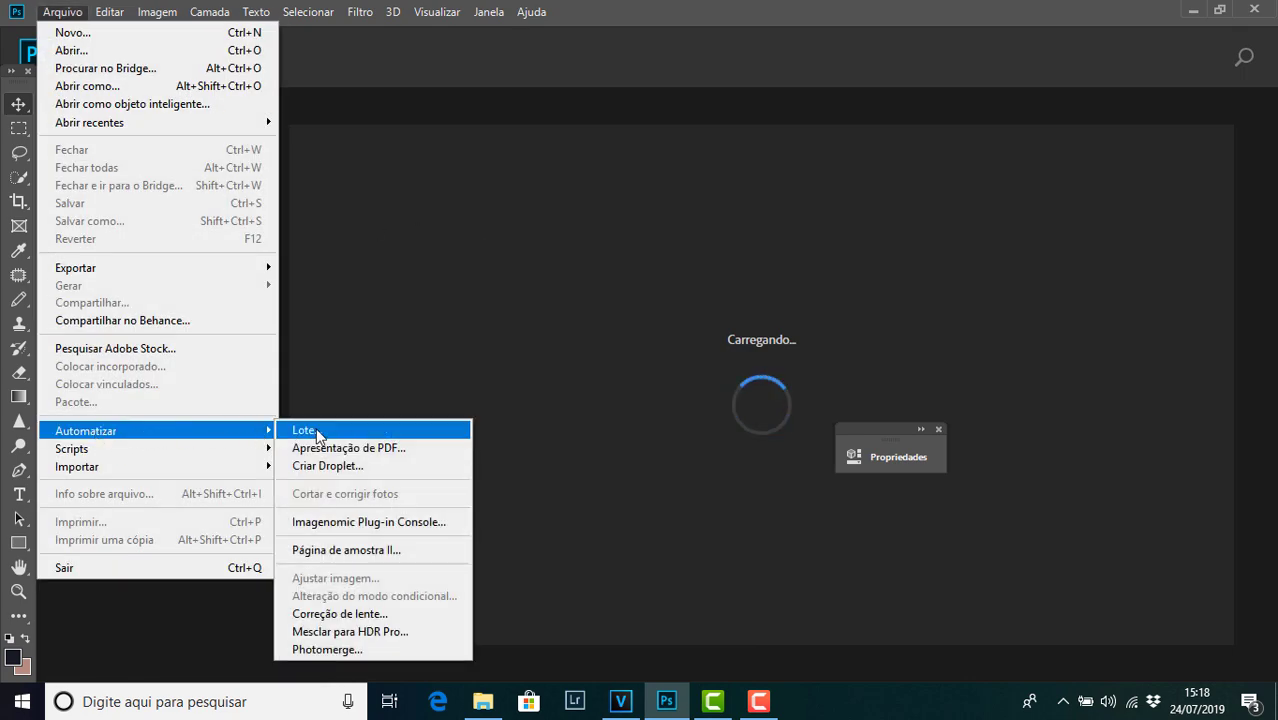
pyautogui.click(316, 430)
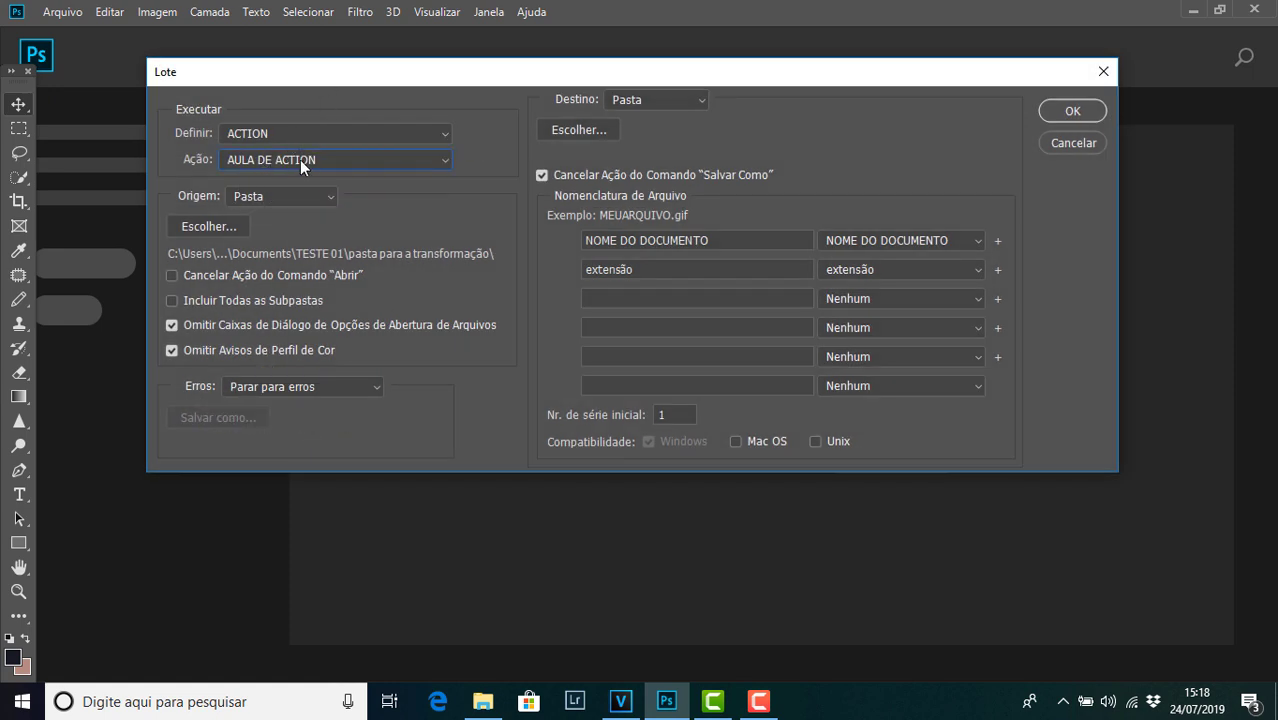
# - Set the batch source to 'pasta para a transformação' in Documents > TESTE 01
pyautogui.click(206, 228)
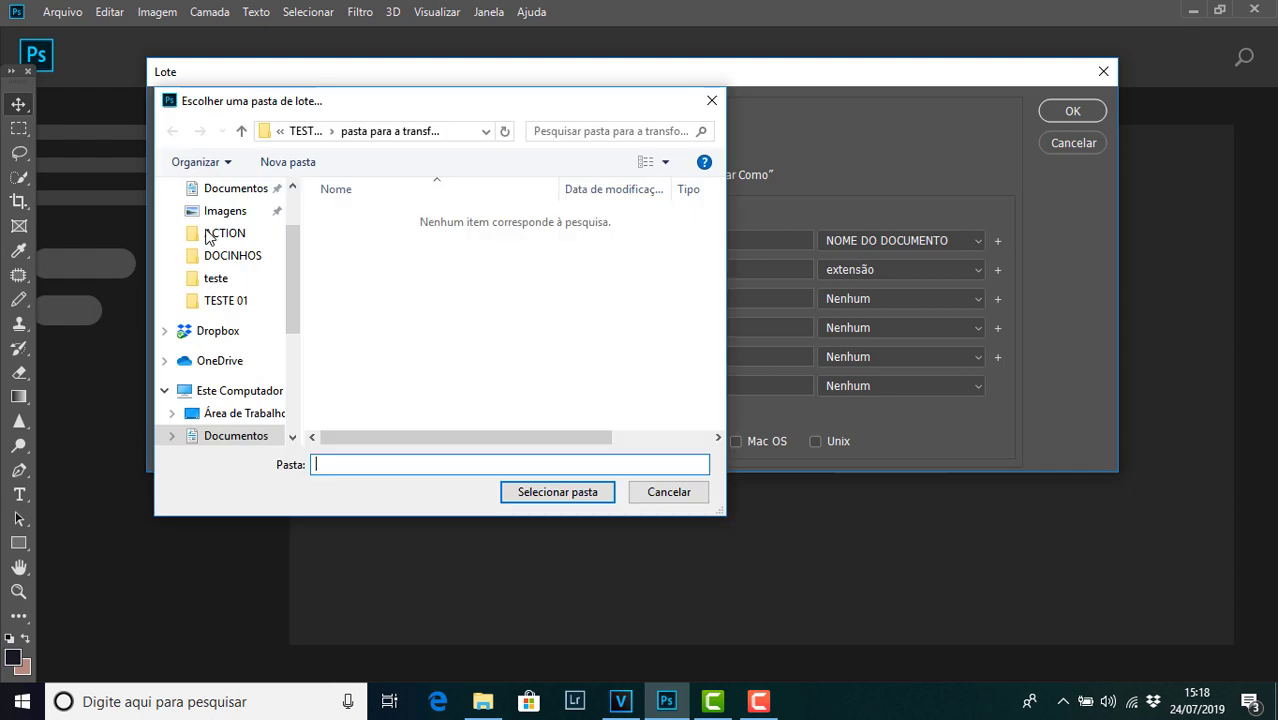
pyautogui.click(240, 190)
pyautogui.moveTo(717, 205); pyautogui.dragTo(710, 392)
pyautogui.doubleClick(487, 330)
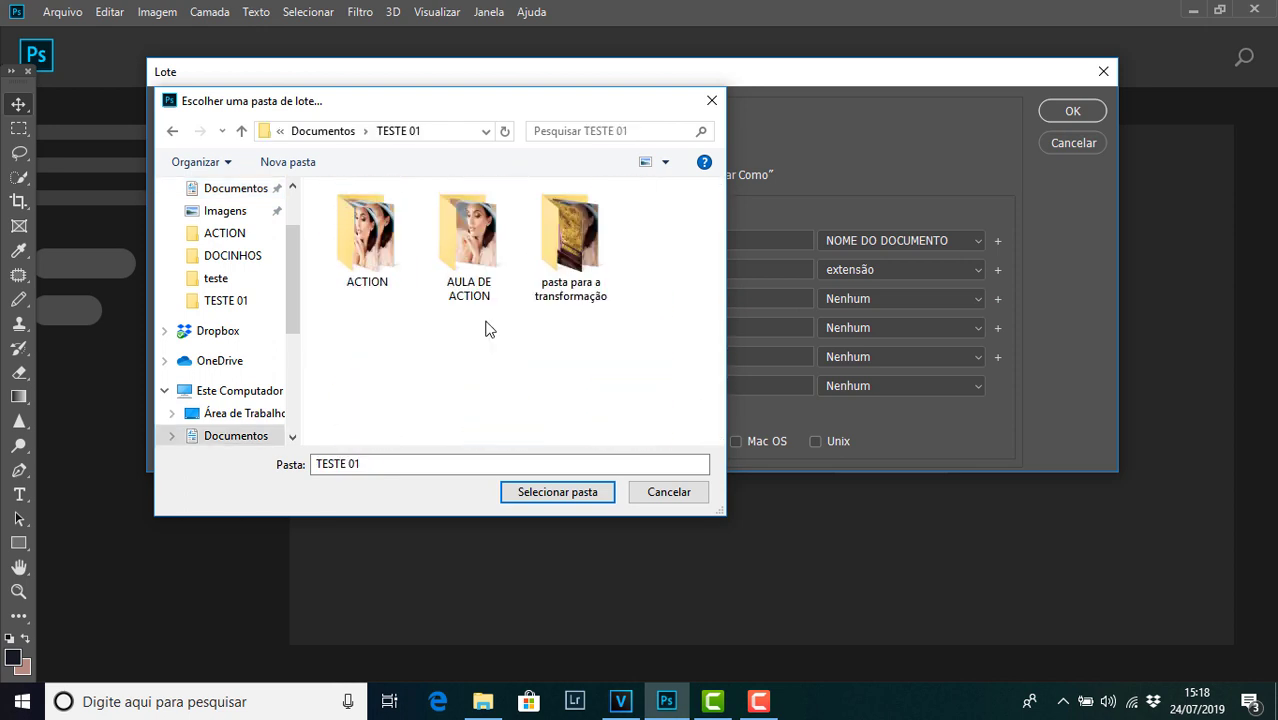
pyautogui.click(371, 257)
pyautogui.doubleClick(371, 257)
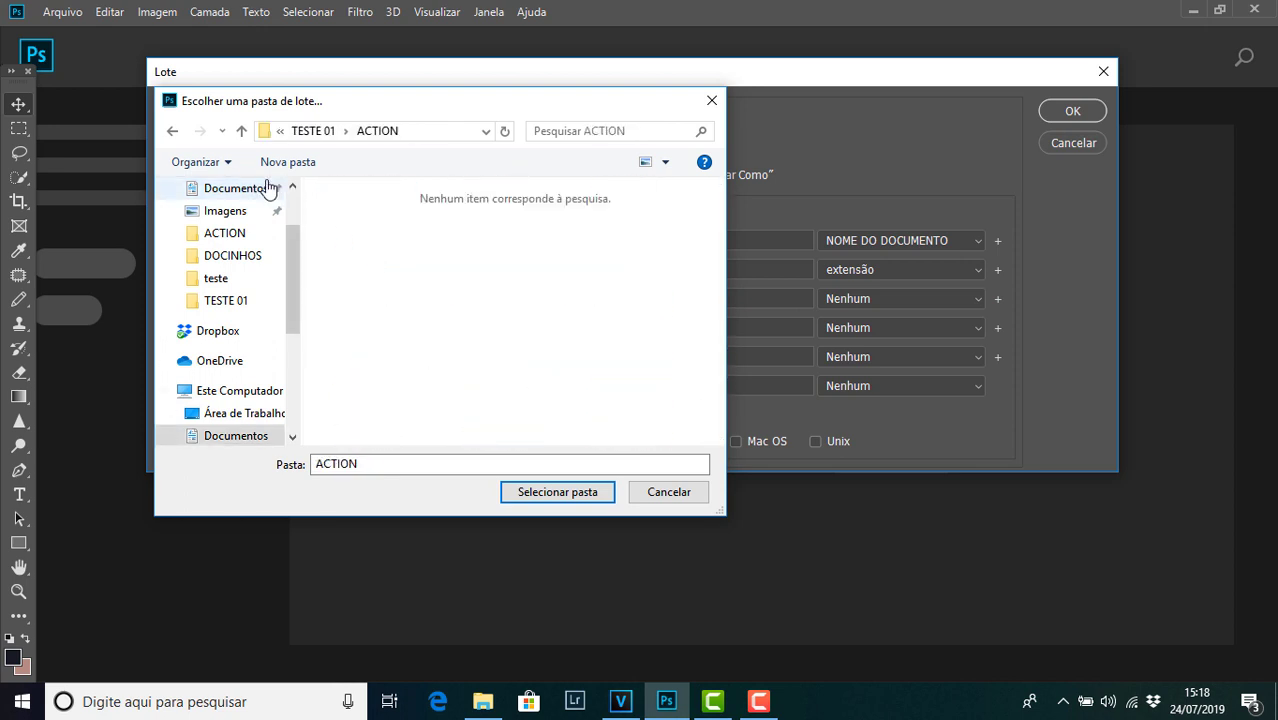
pyautogui.click(172, 131)
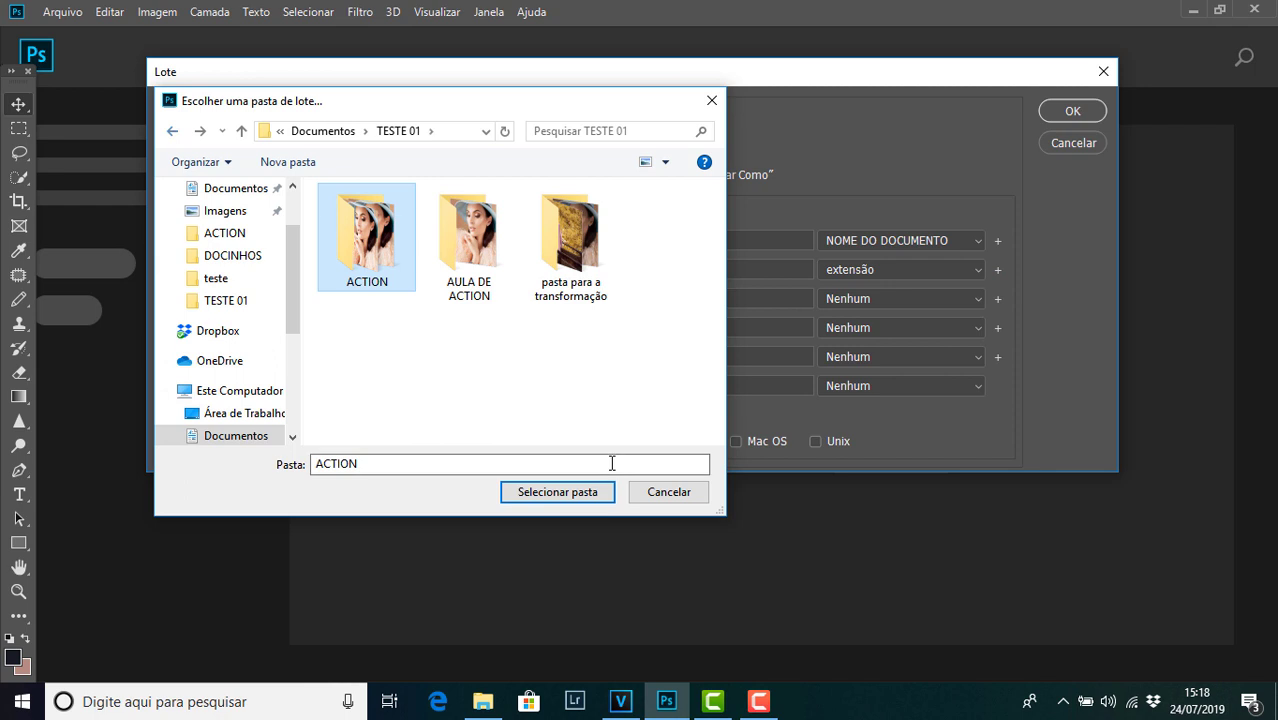
pyautogui.click(580, 258)
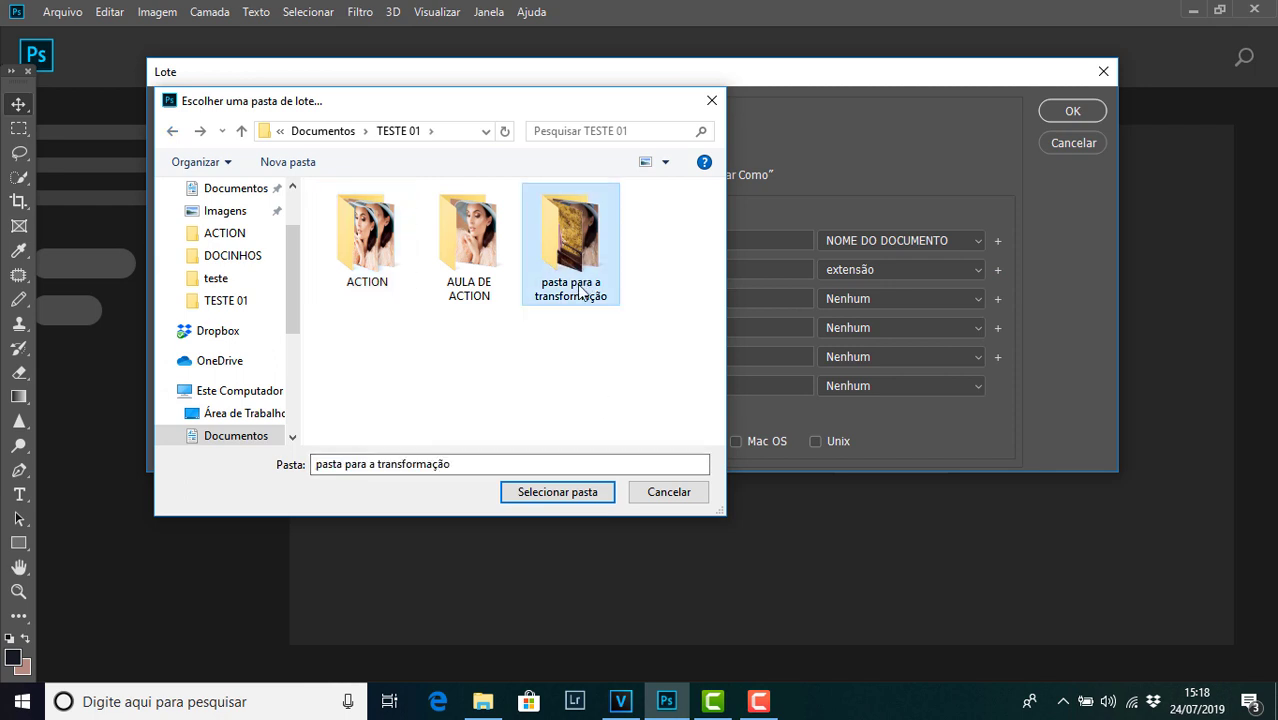
pyautogui.click(591, 497)
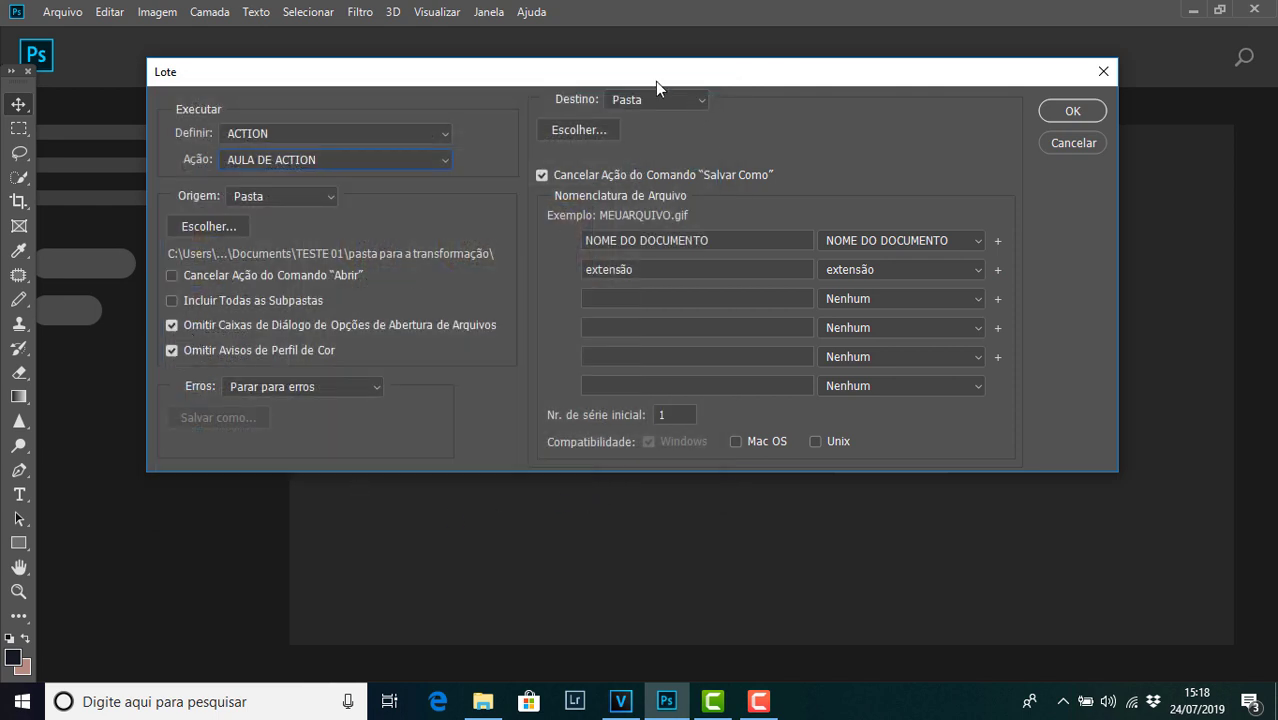
# - Create a 'destino' folder in TESTE 01 as the batch destination and run the batch
pyautogui.click(578, 132)
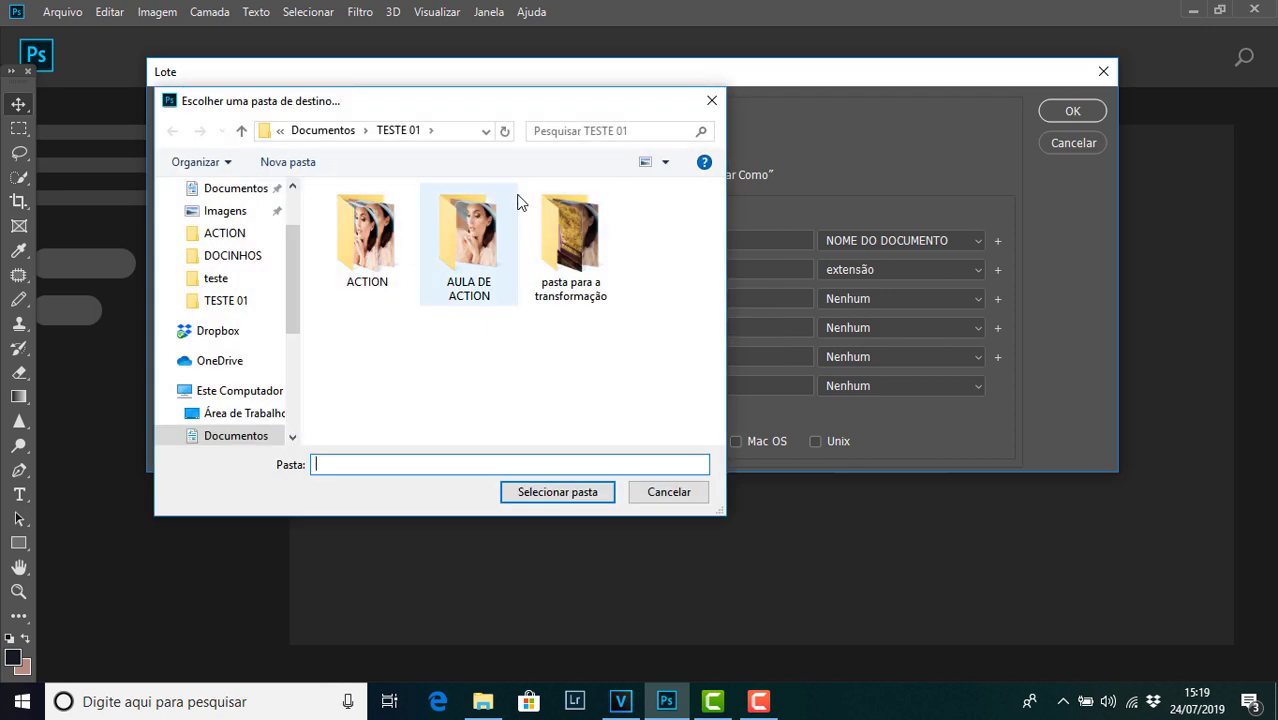
pyautogui.click(303, 164)
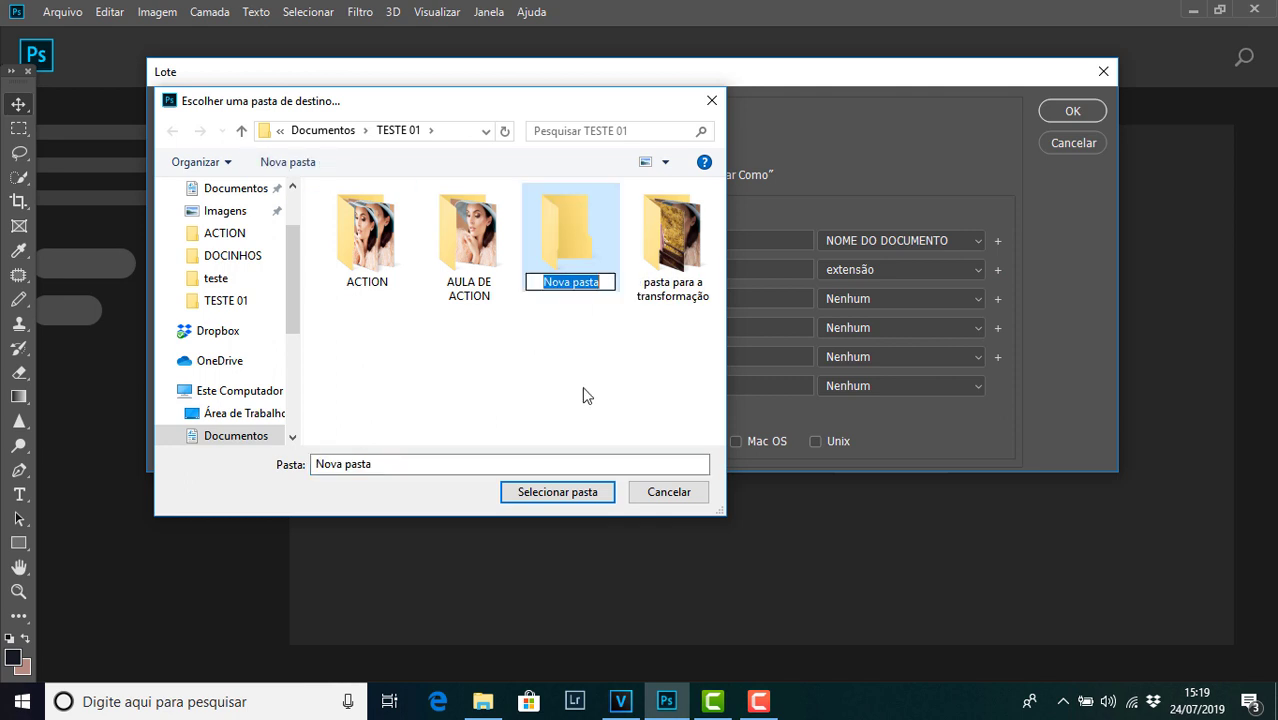
pyautogui.press('BackSpace')
pyautogui.press('capslock')
pyautogui.write('d')
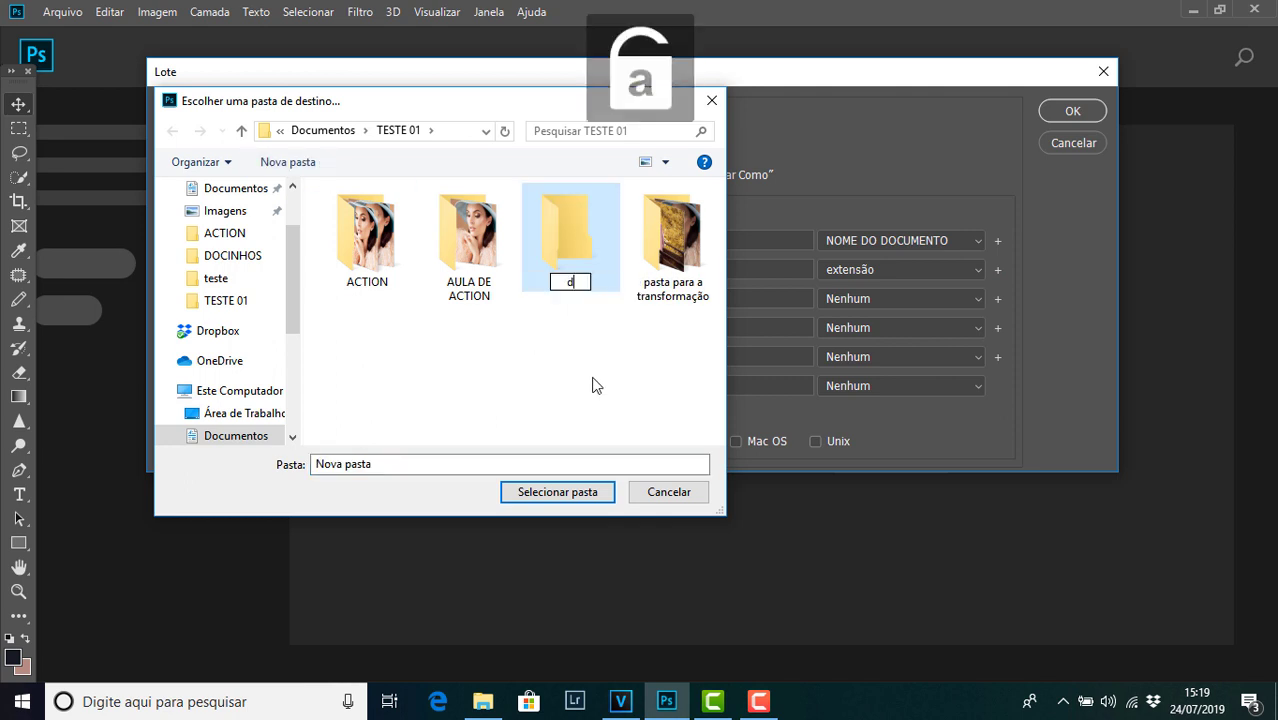
pyautogui.write('estino')
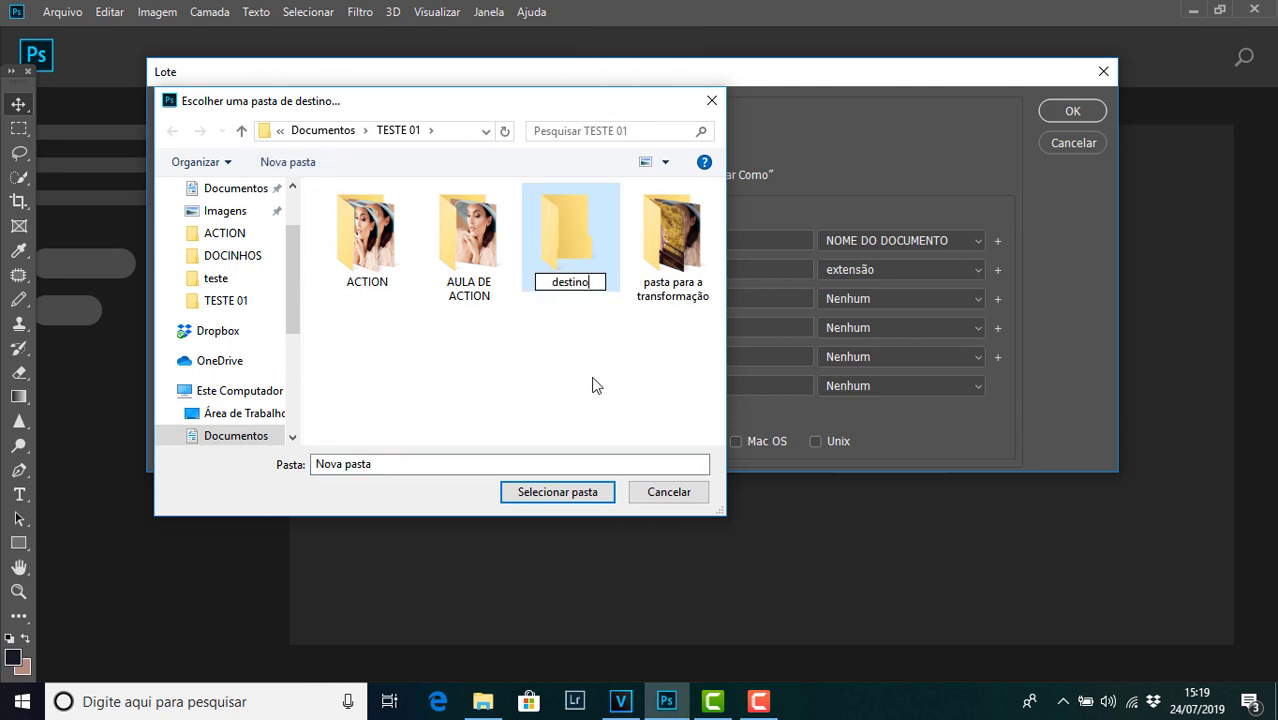
pyautogui.click(632, 263)
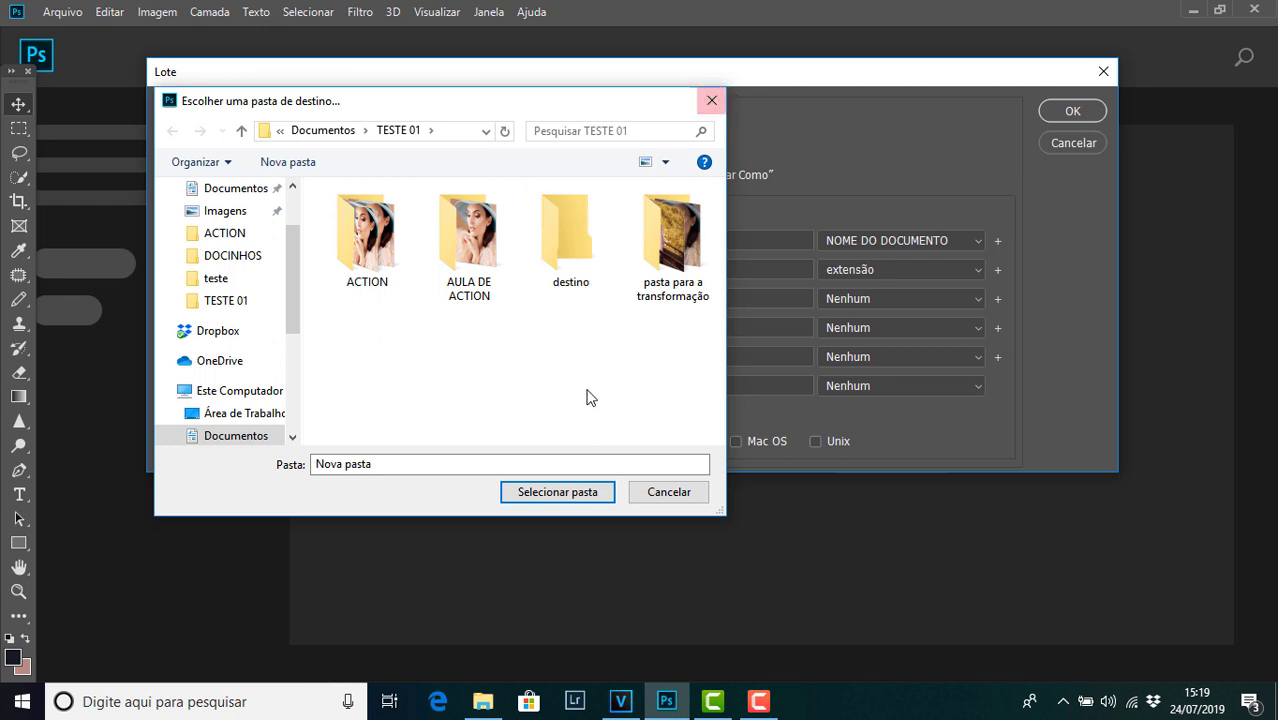
pyautogui.click(551, 244)
pyautogui.click(568, 494)
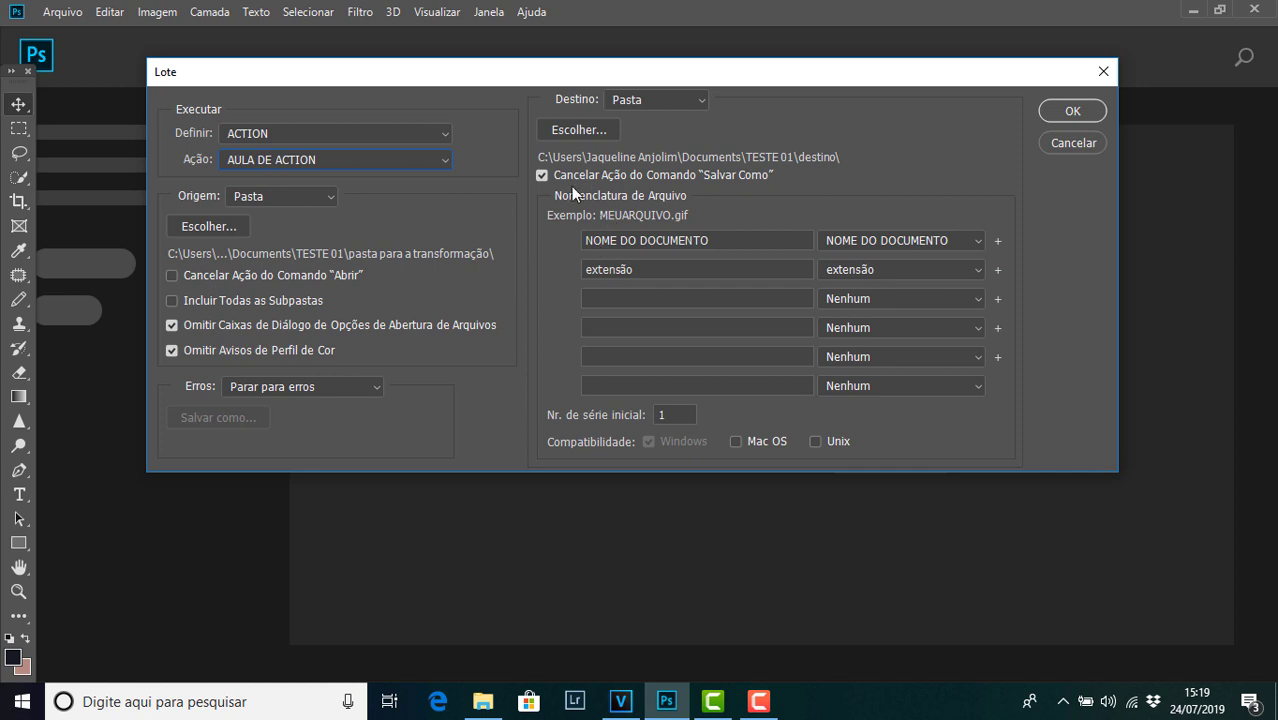
pyautogui.click(1071, 112)
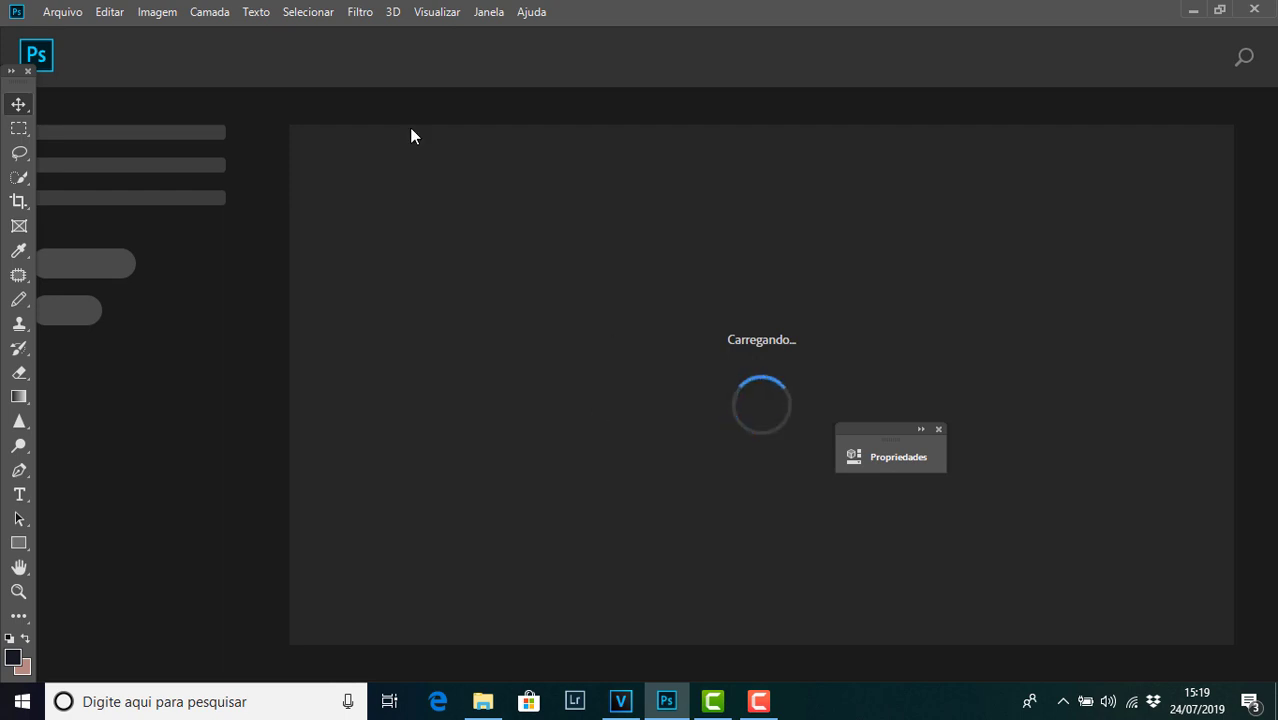
# - Wait for the batch to process every photo, briefly checking the File menu twice
pyautogui.click(63, 12)
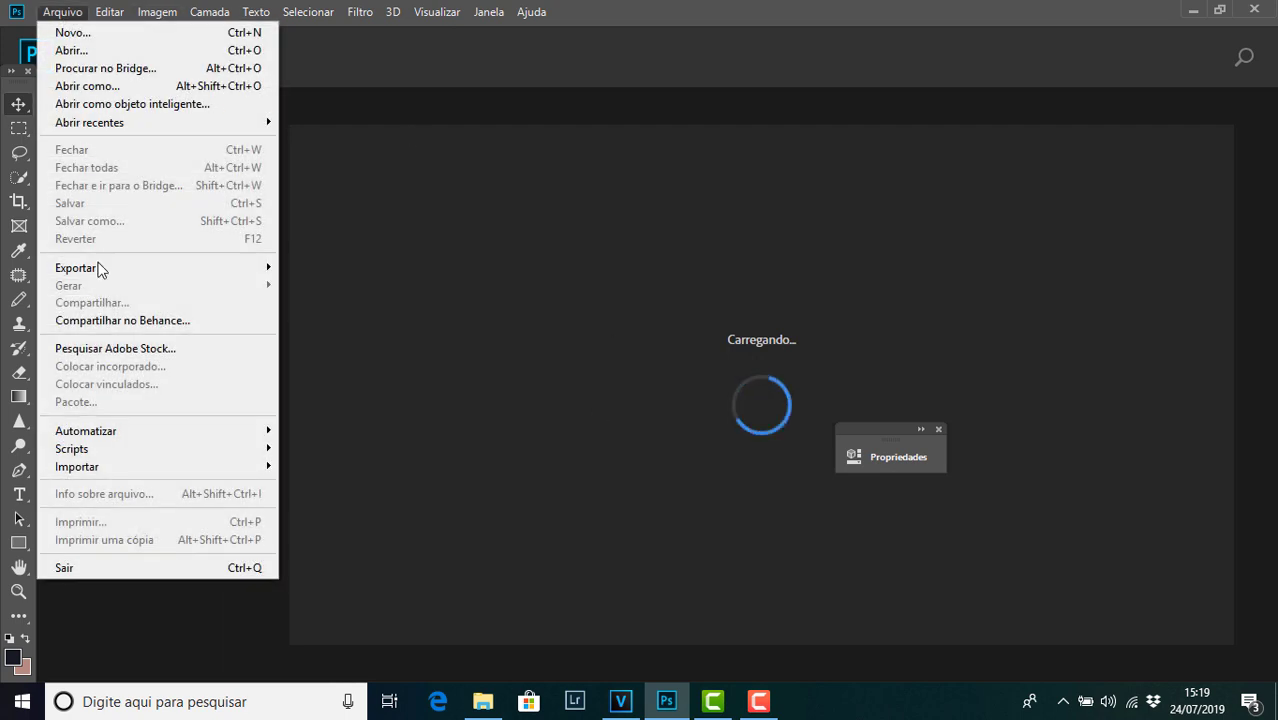
pyautogui.click(376, 296)
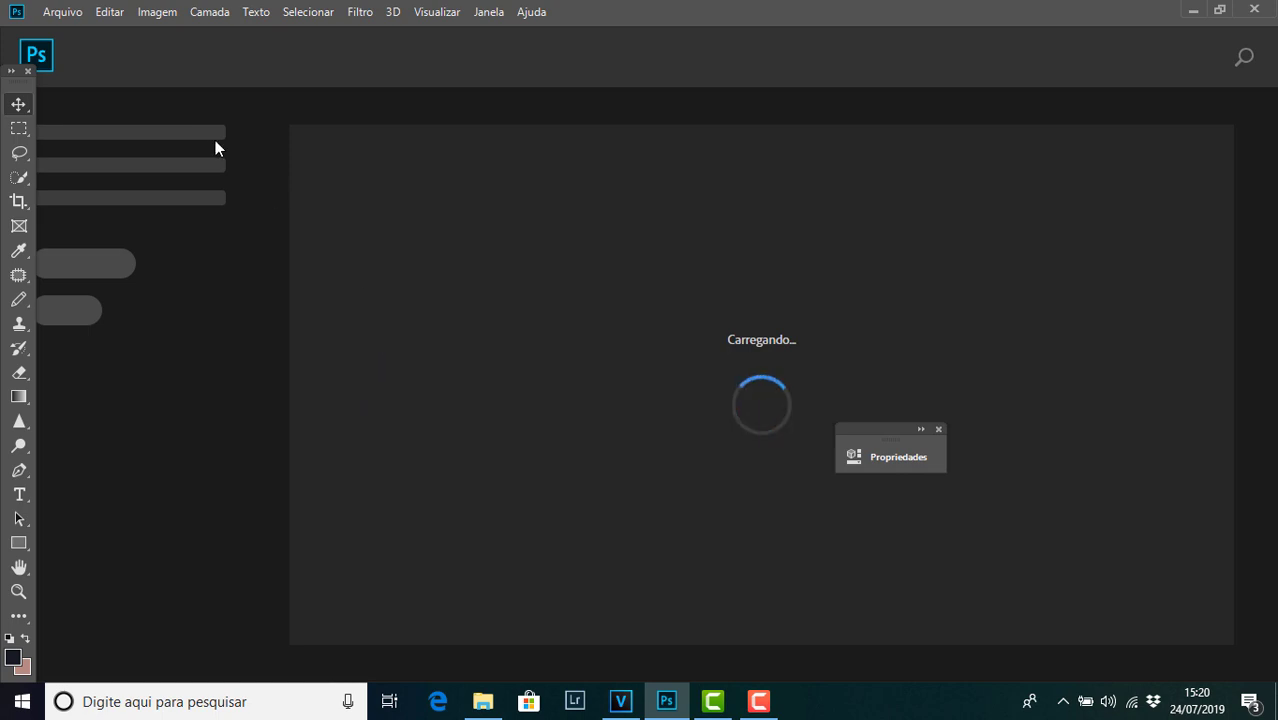
pyautogui.click(62, 12)
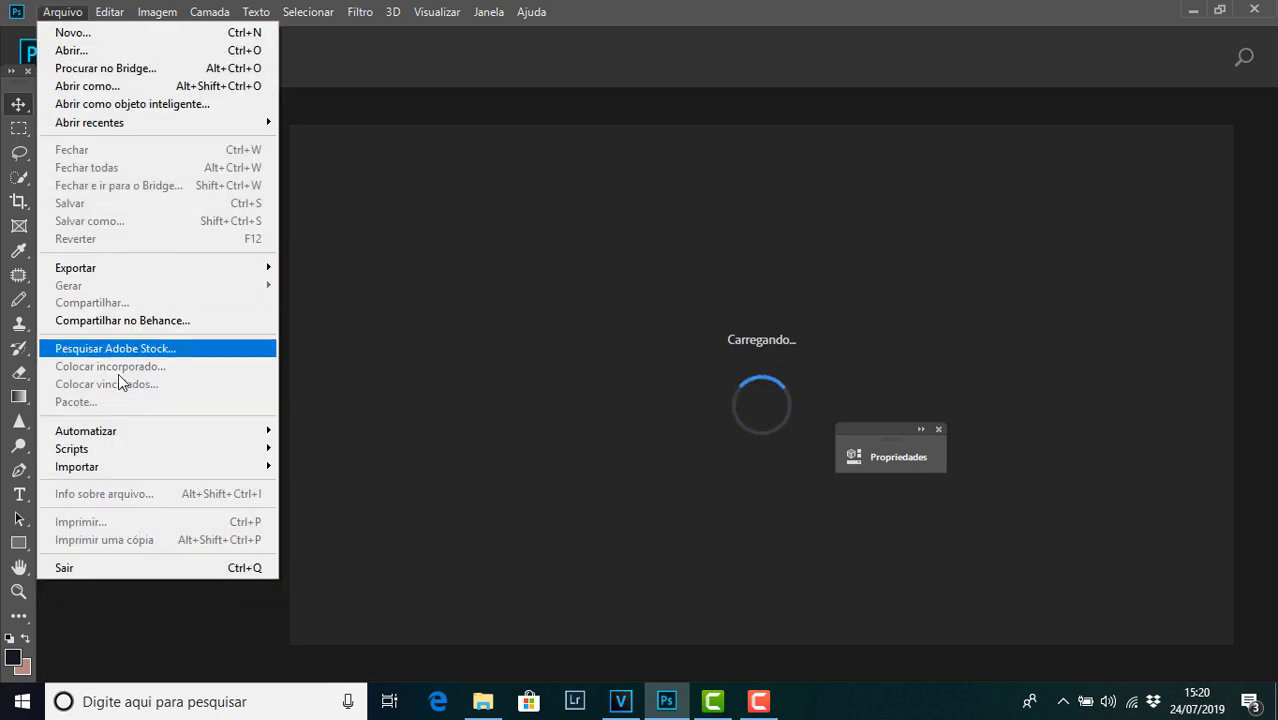
pyautogui.click(383, 396)
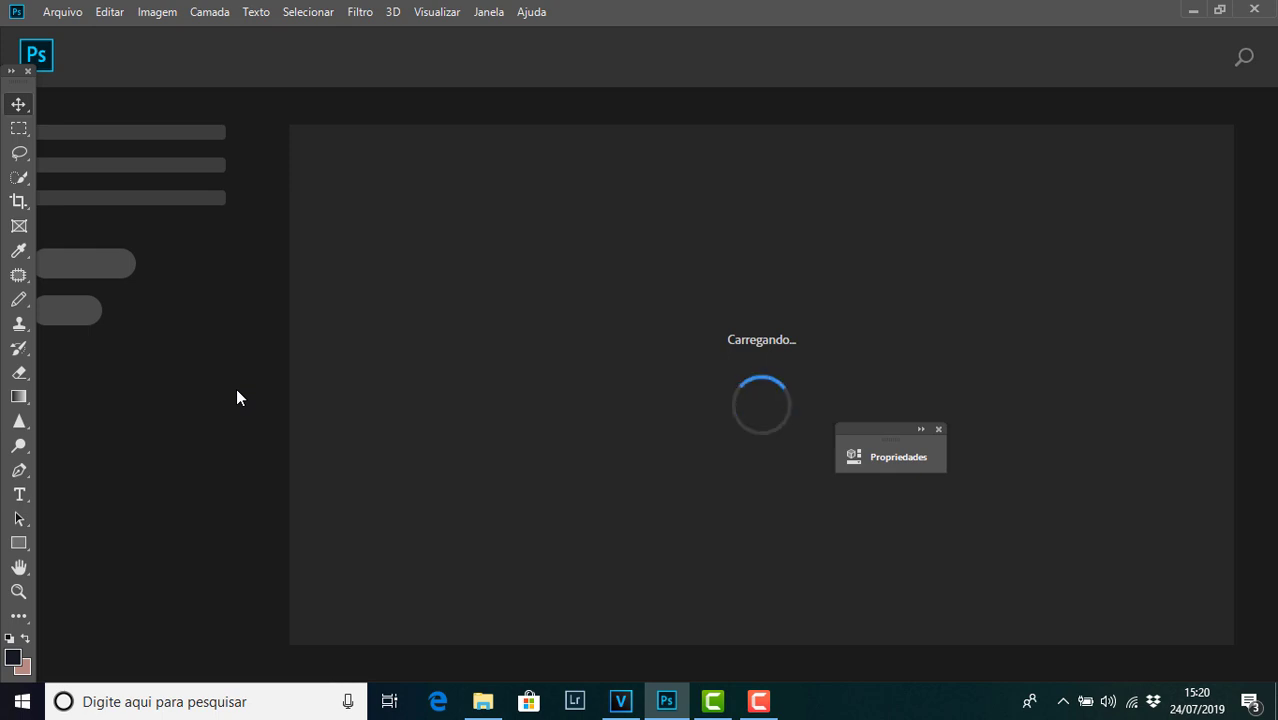
# - Open the destino folder in File Explorer and view KATY-PERRY-NOVAS-MUSICAS-2-2.jpg in Photos
pyautogui.click(483, 701)
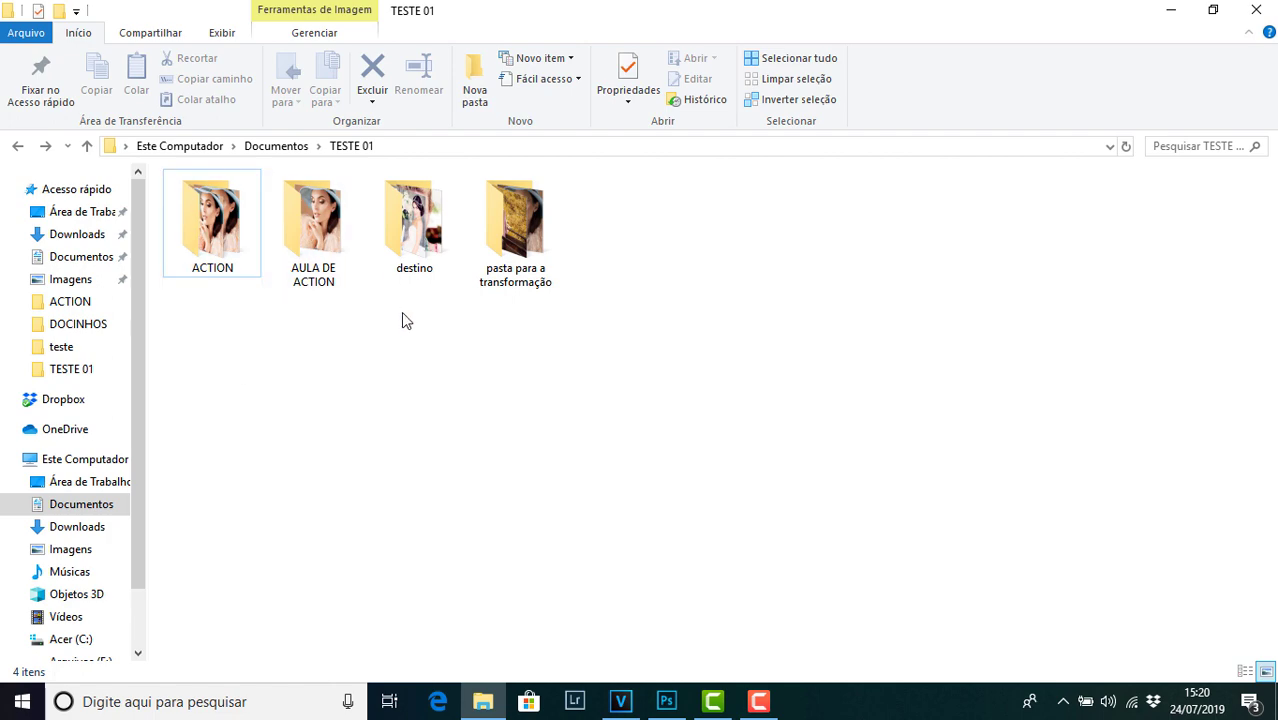
pyautogui.doubleClick(414, 222)
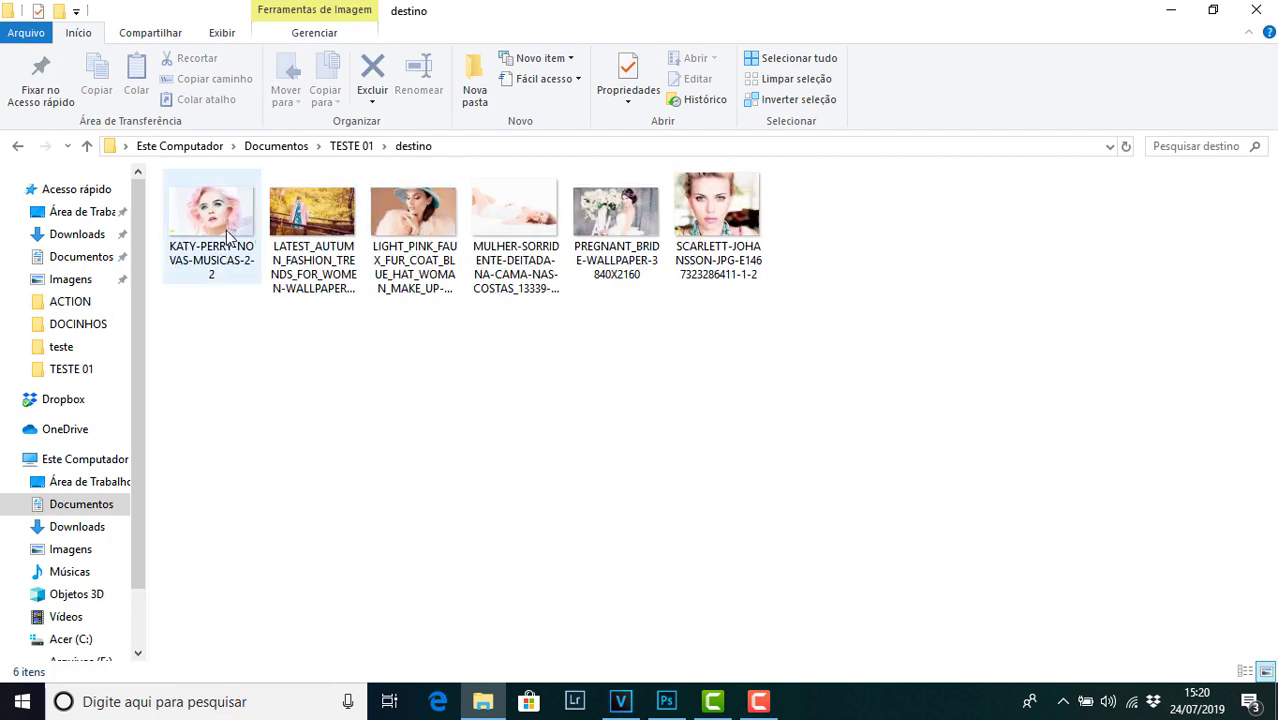
pyautogui.doubleClick(228, 237)
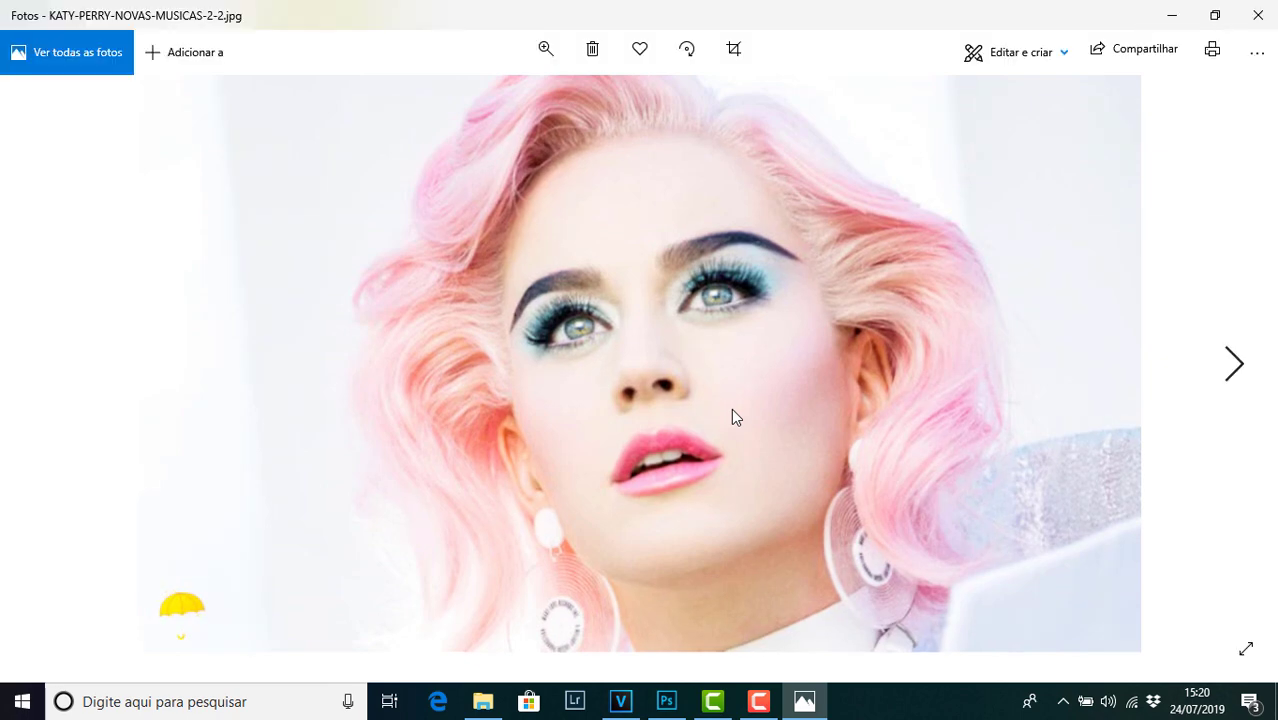
# - Step forward three photos and back two through the processed destino images in Photos
pyautogui.press('Right')
pyautogui.press('Right')
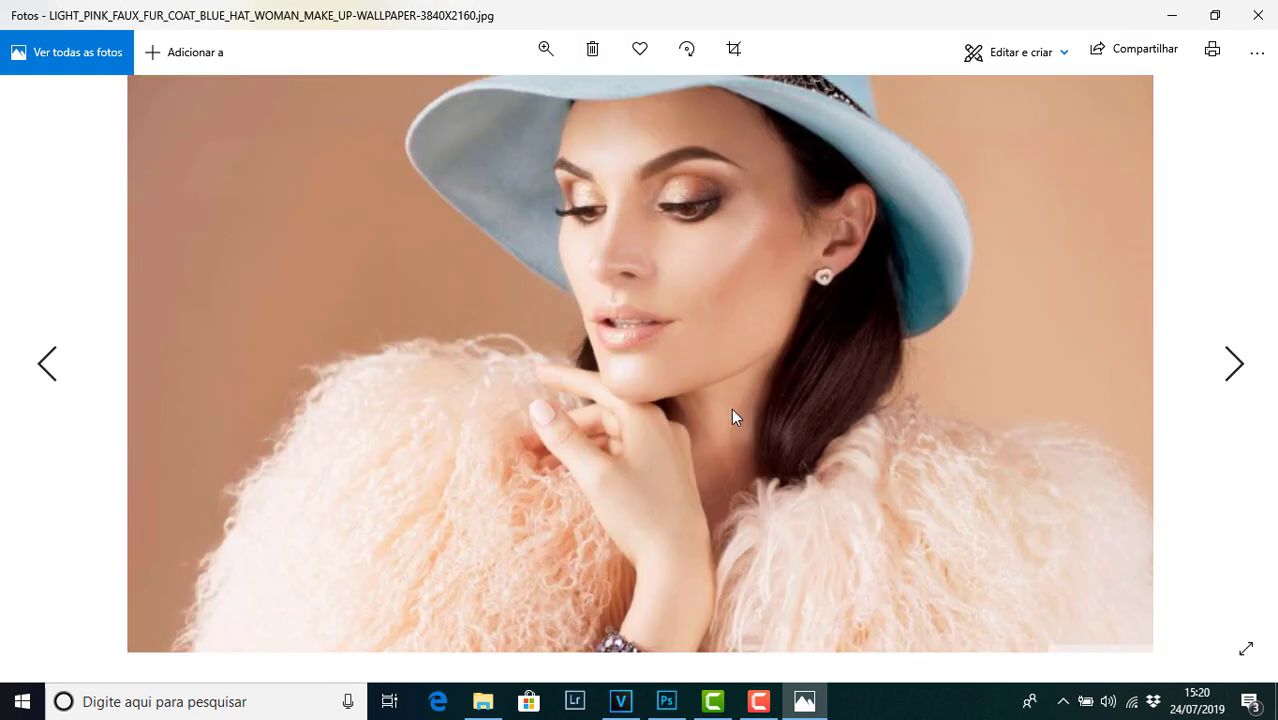
pyautogui.press('Right')
pyautogui.press('Right')
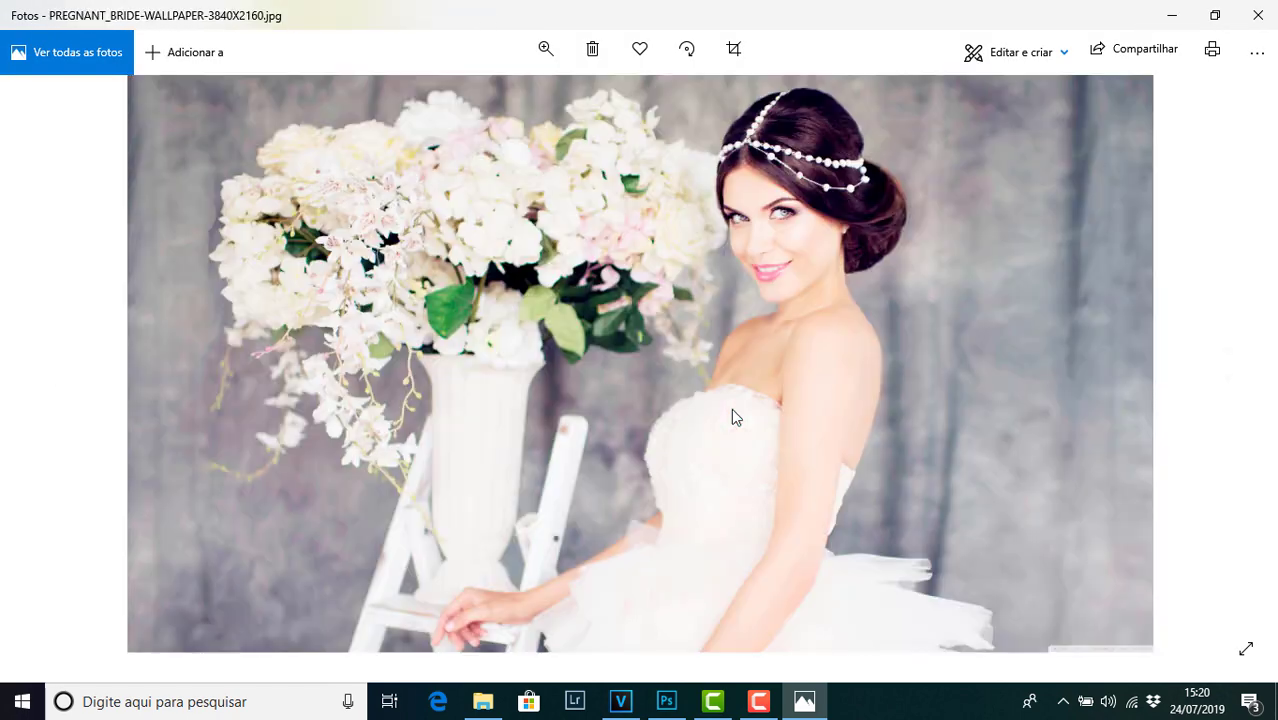
pyautogui.press('Right')
pyautogui.press('Left')
pyautogui.press('Left')
pyautogui.press('Left')
pyautogui.press('Left')
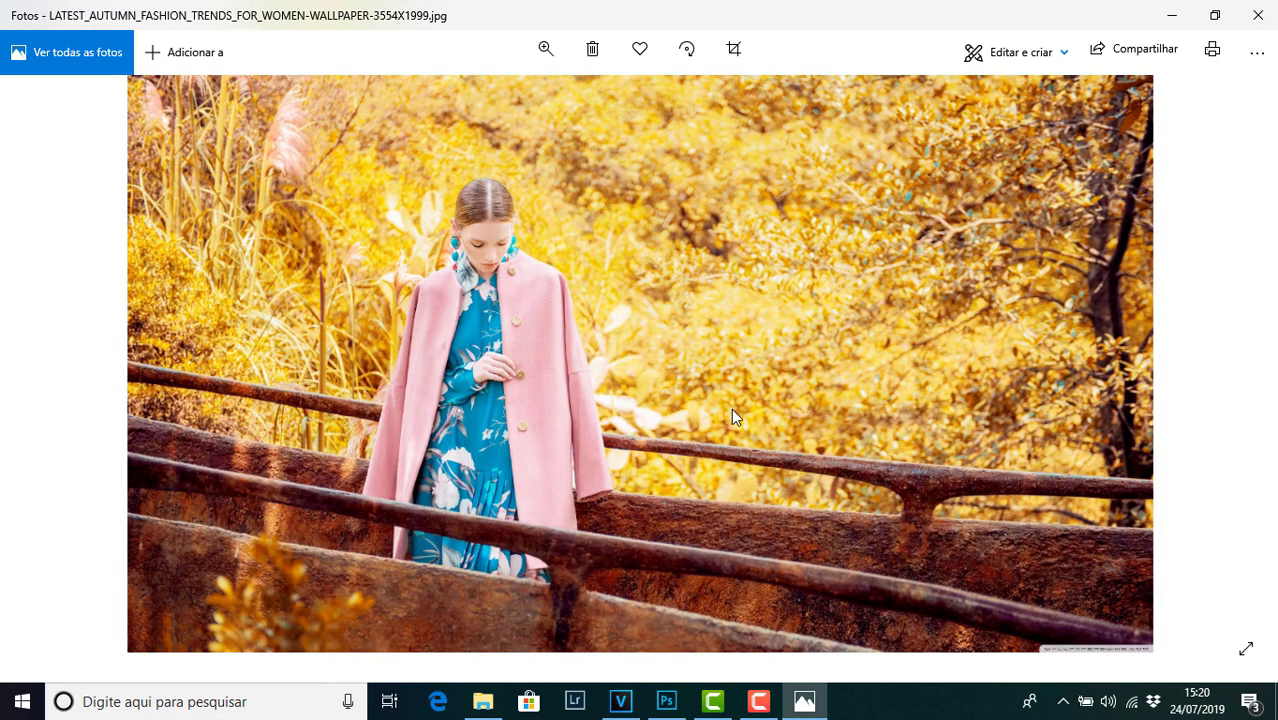
pyautogui.press('Left')
# - Close the Photos viewer to return to the destino folder in File Explorer
pyautogui.click(1257, 15)
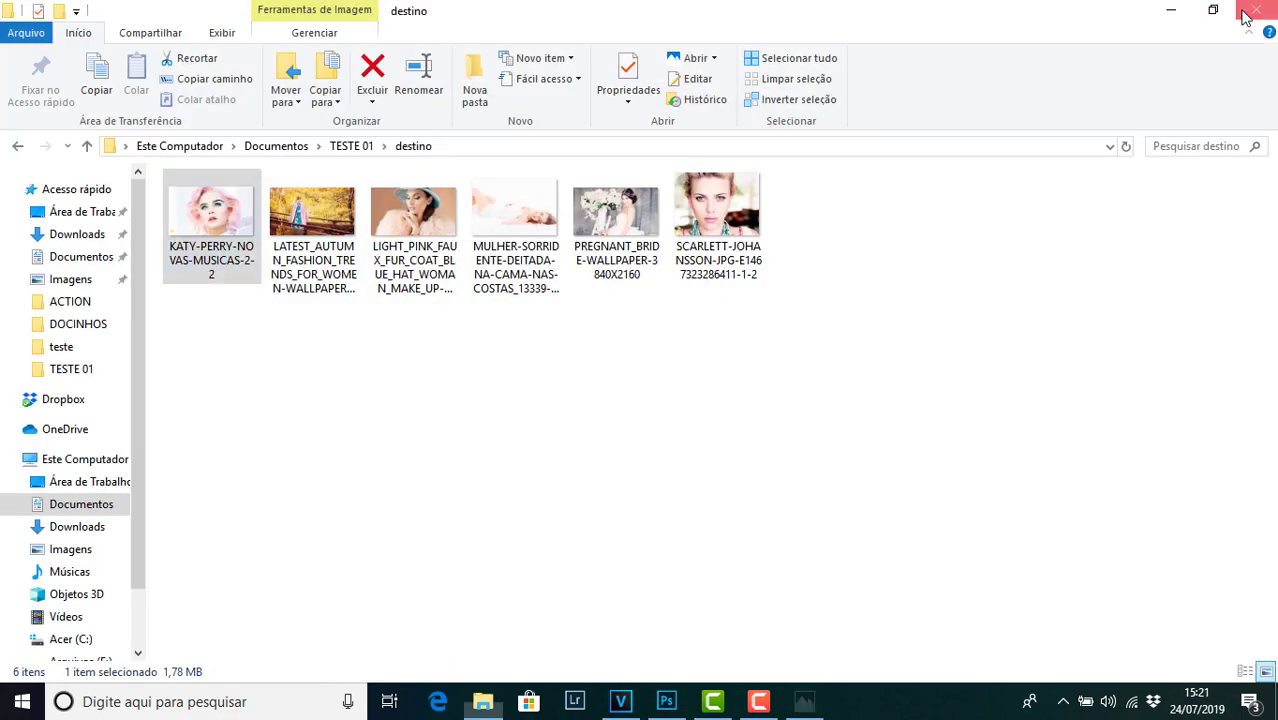